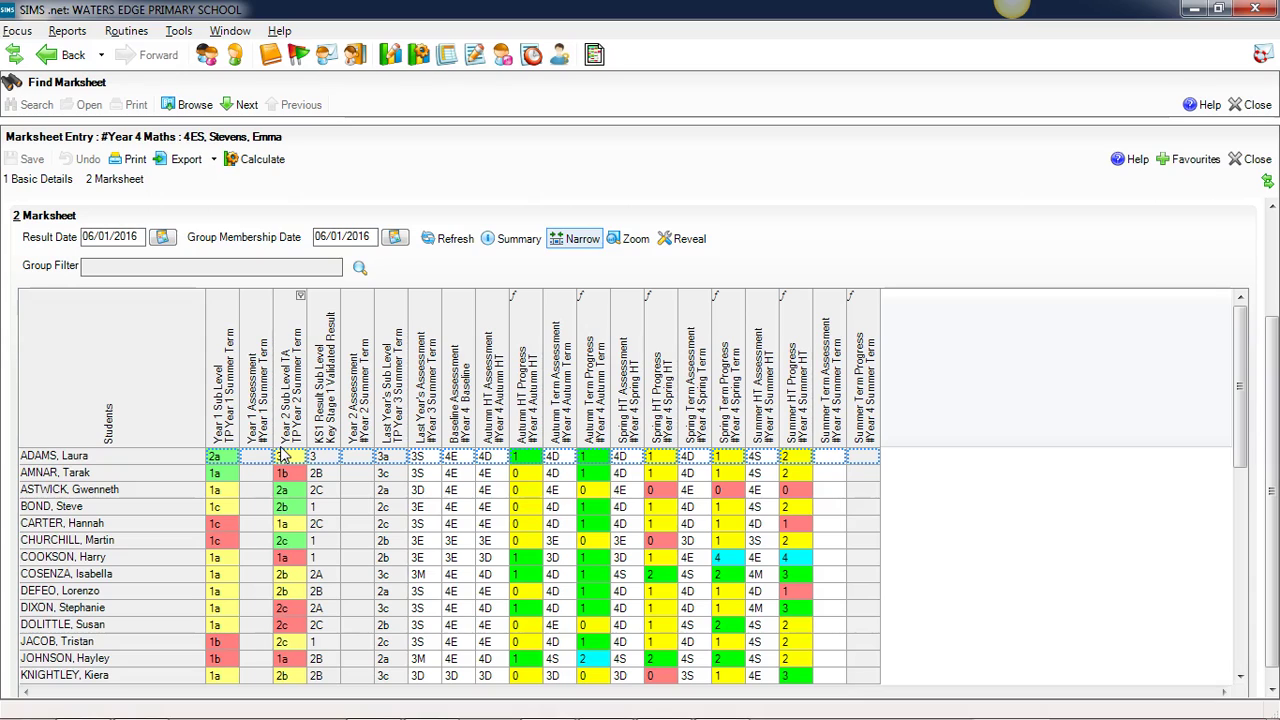
Step: Enter 3b as the first pupil's Year 2 Sub Level TA result, correcting the mistyped 1b
type("1b")
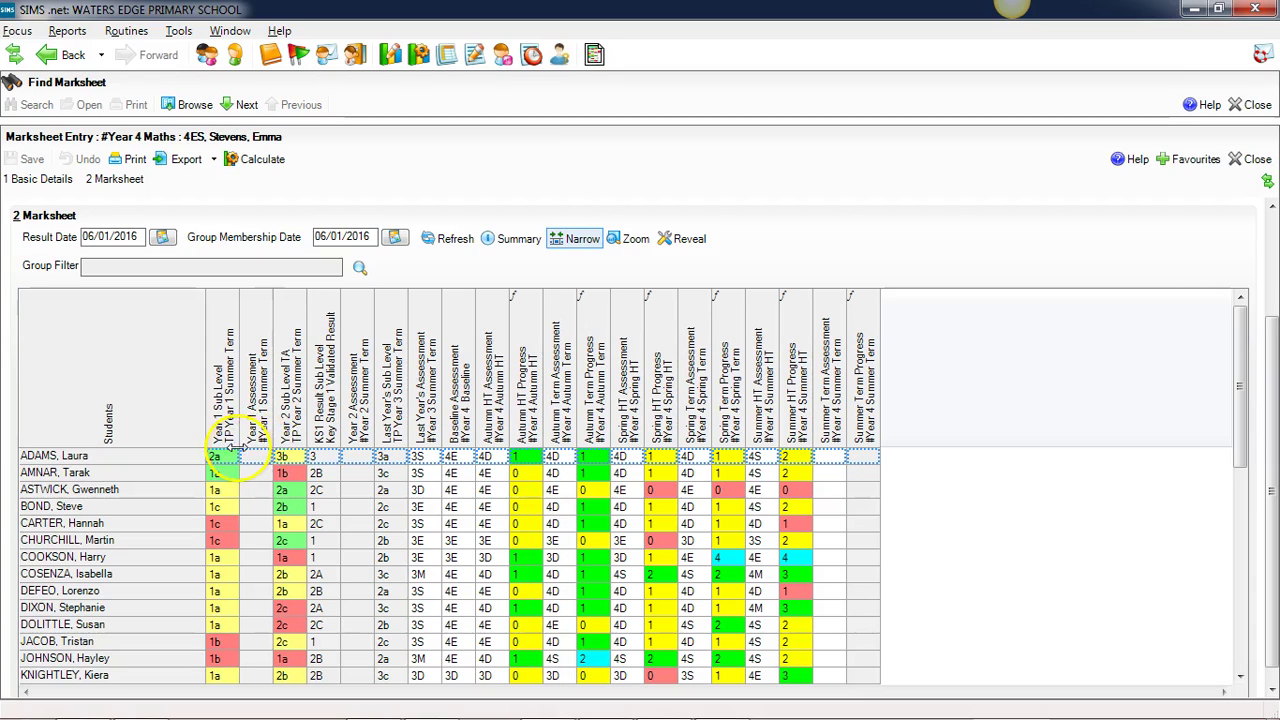
left_click(313, 446)
type("3b")
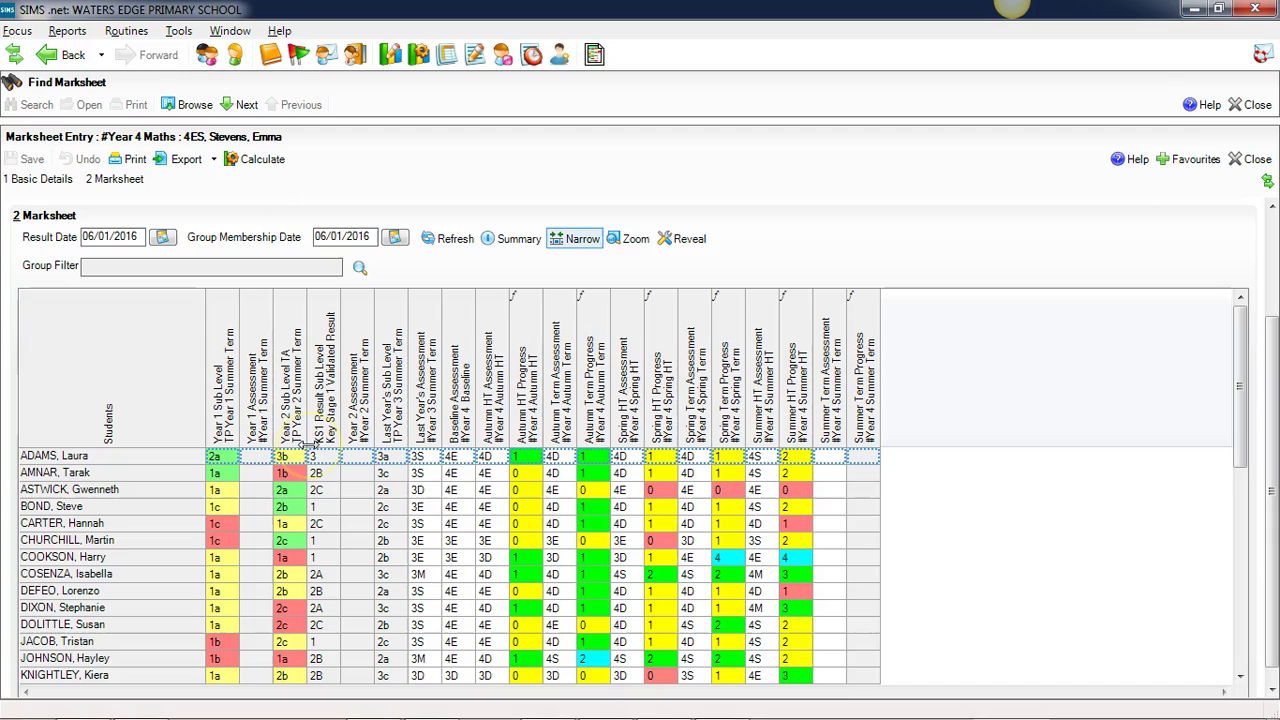
left_click(237, 452)
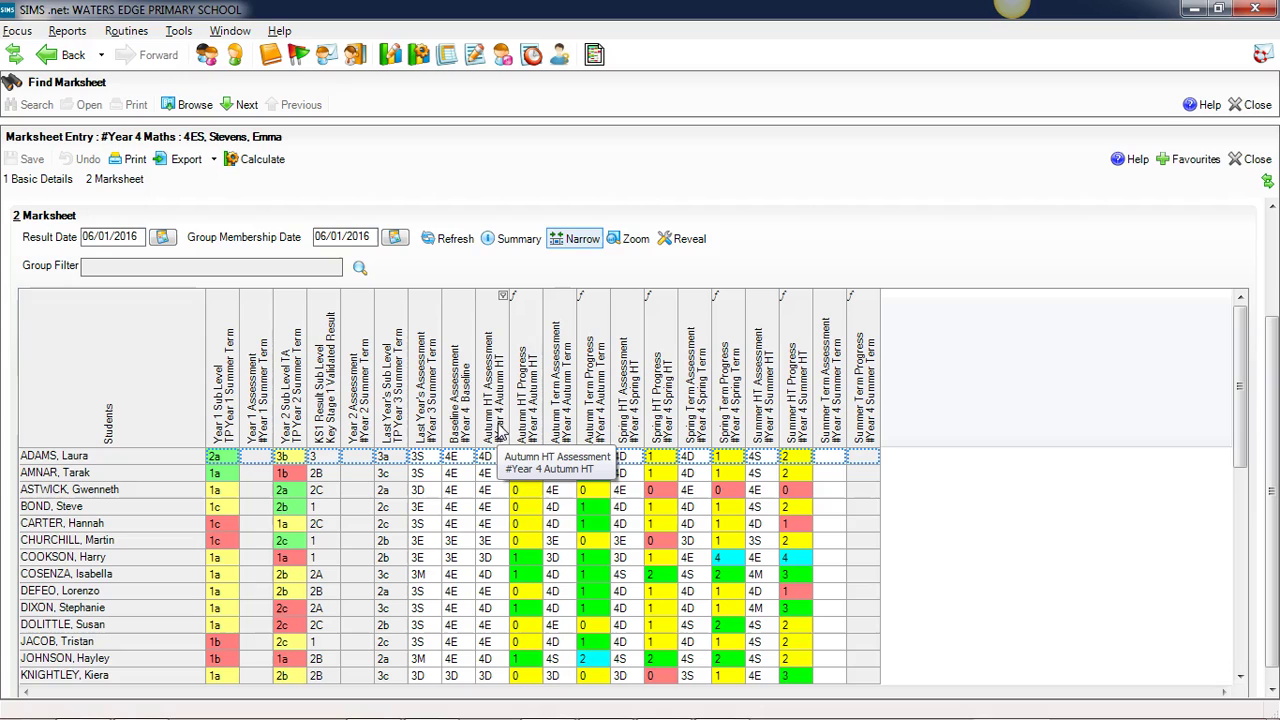
left_click(497, 428)
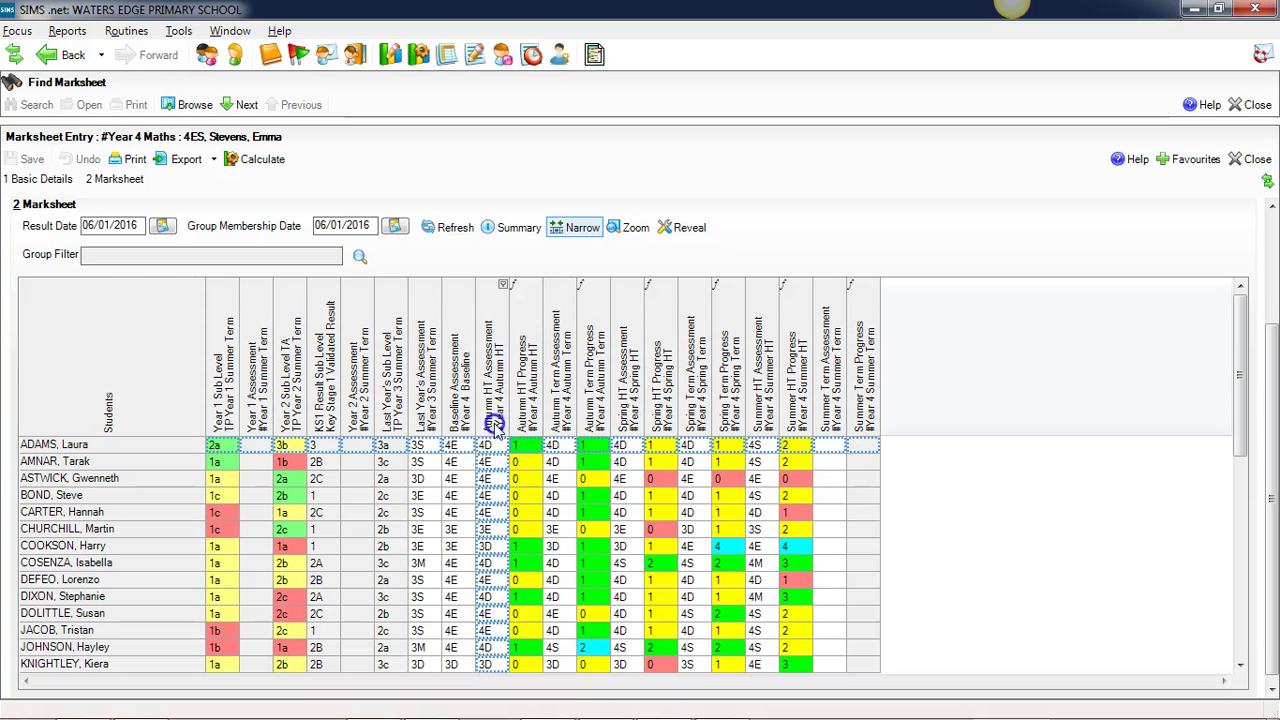
left_click(454, 380)
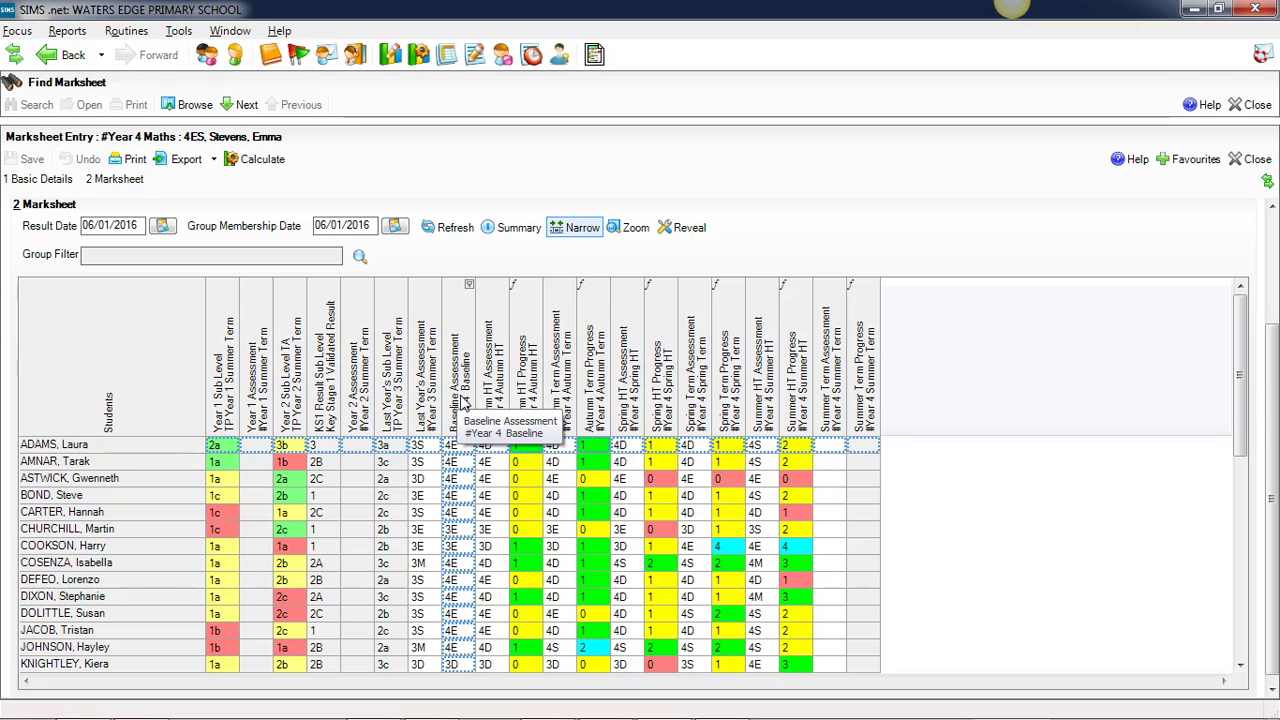
left_click(497, 418)
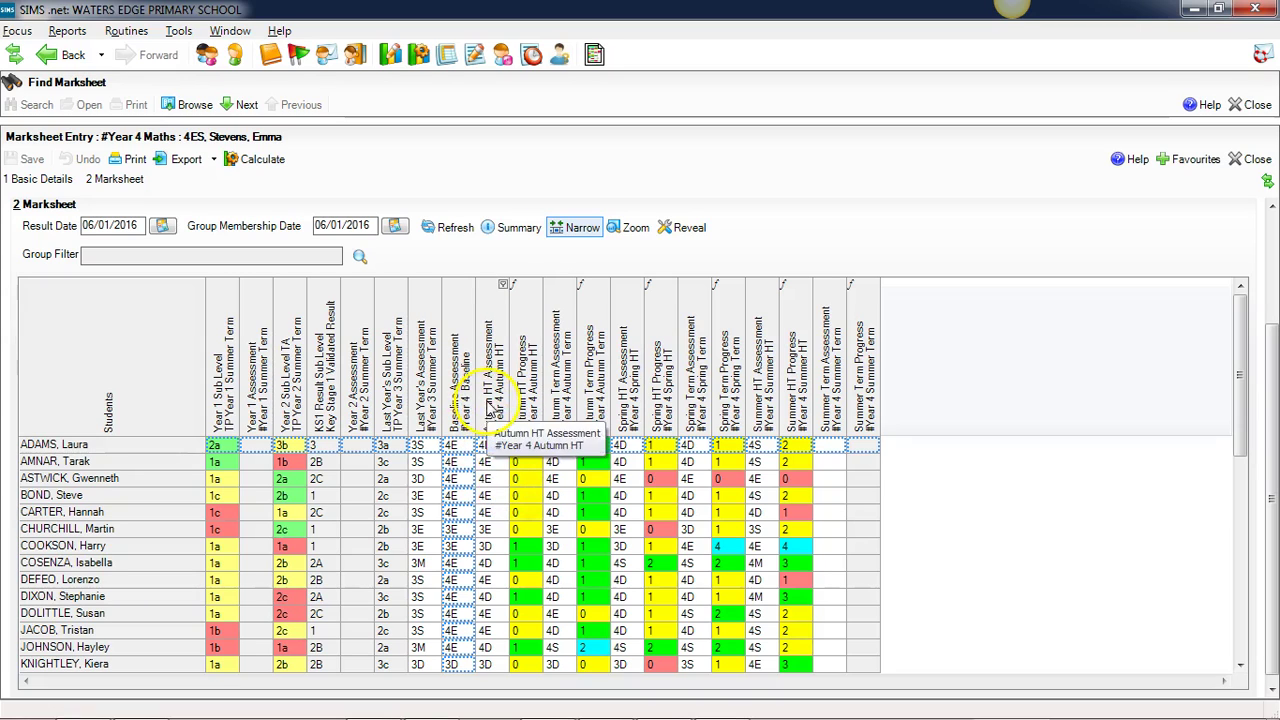
left_click(488, 405)
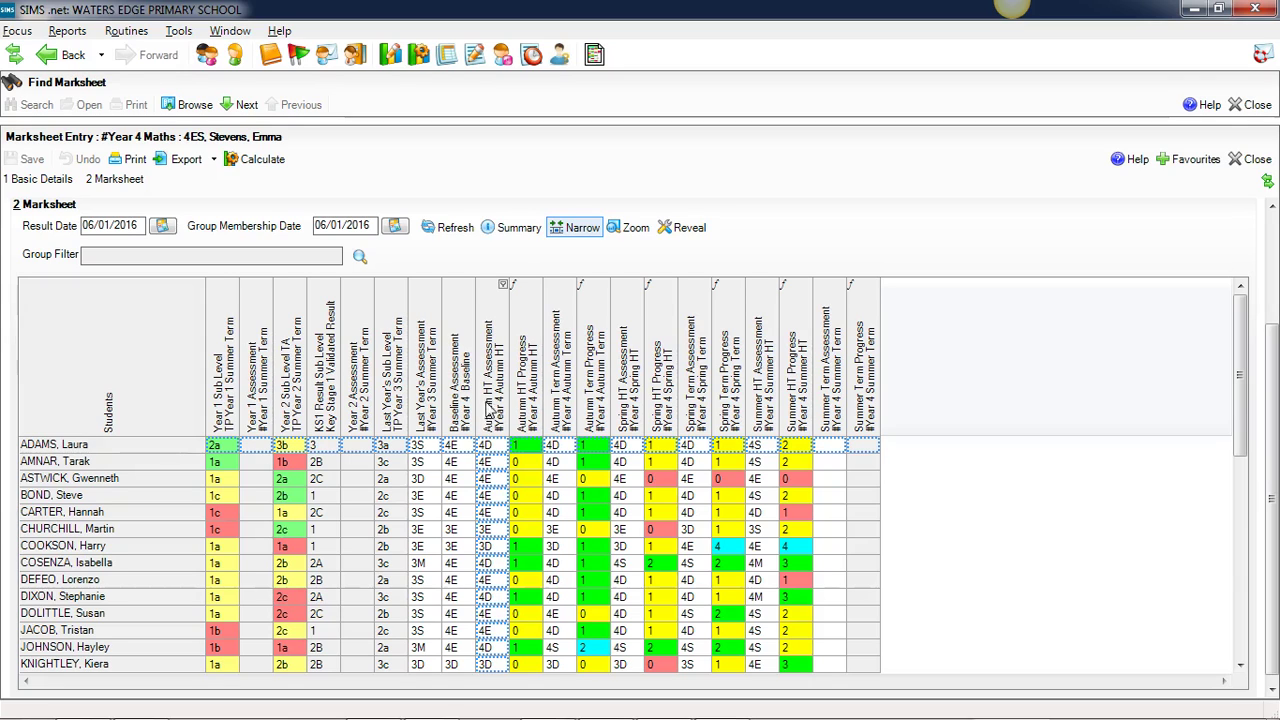
left_click(477, 462)
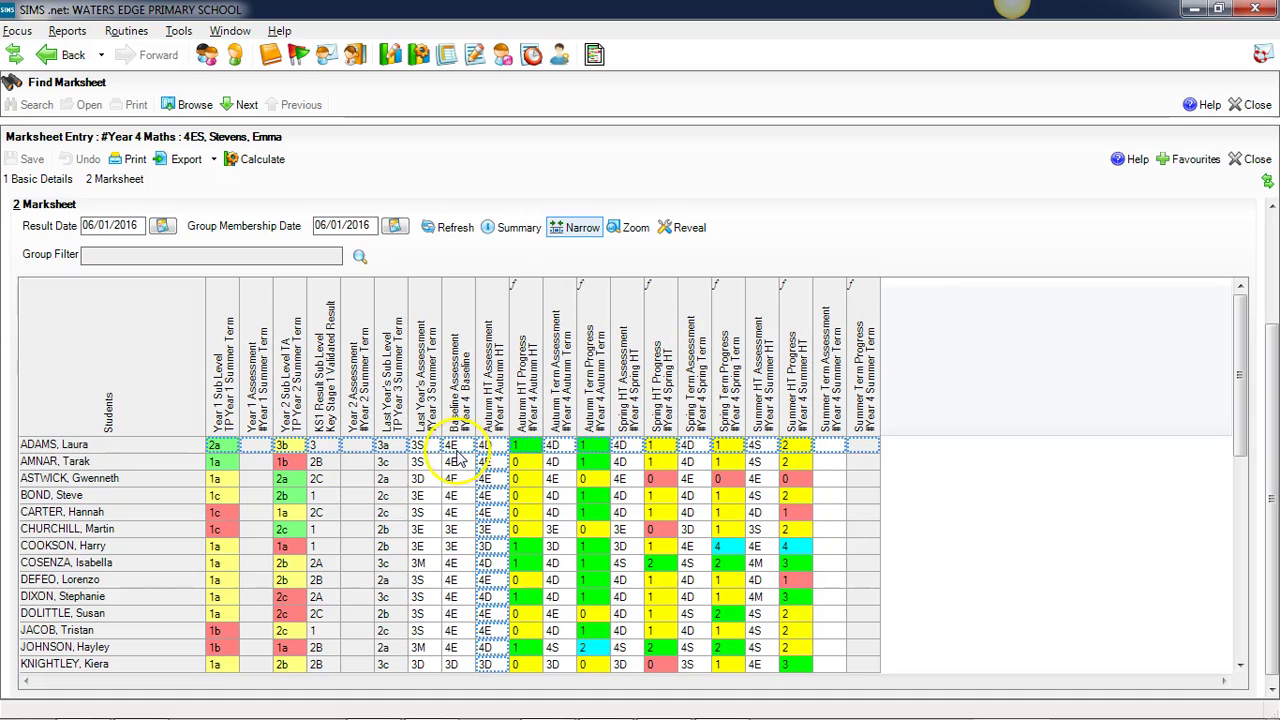
left_click(455, 449)
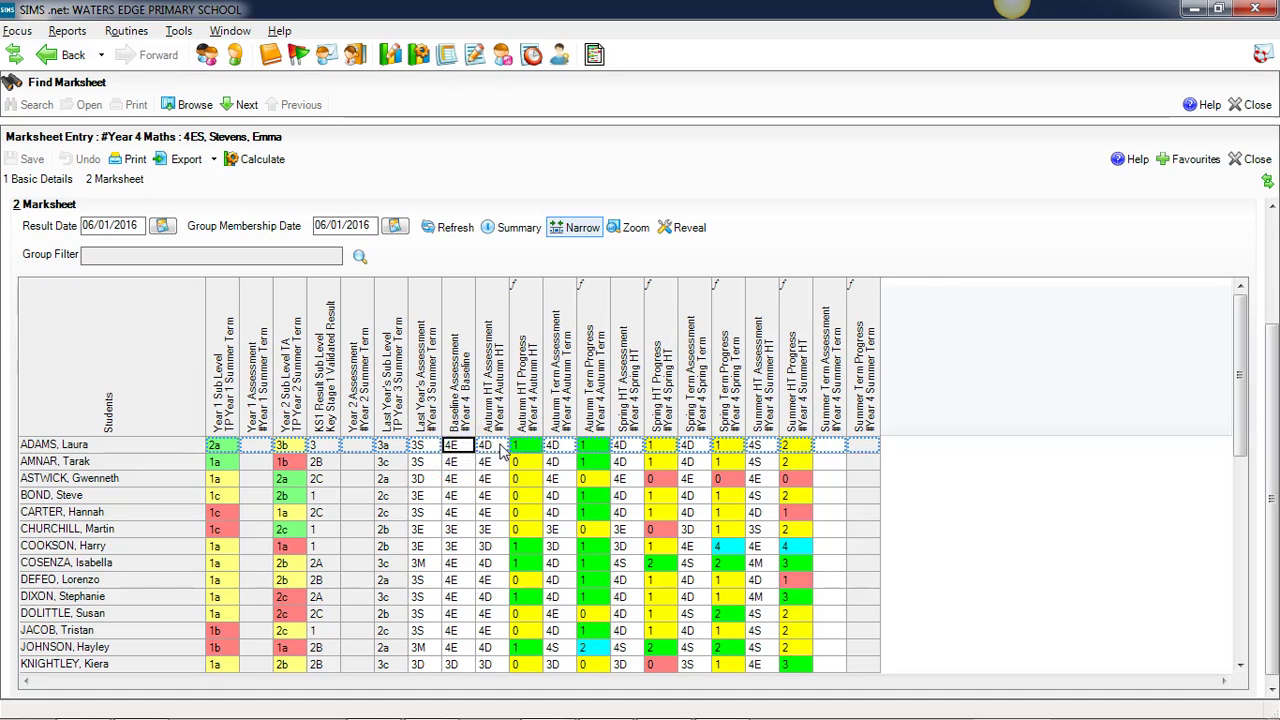
left_click(502, 448)
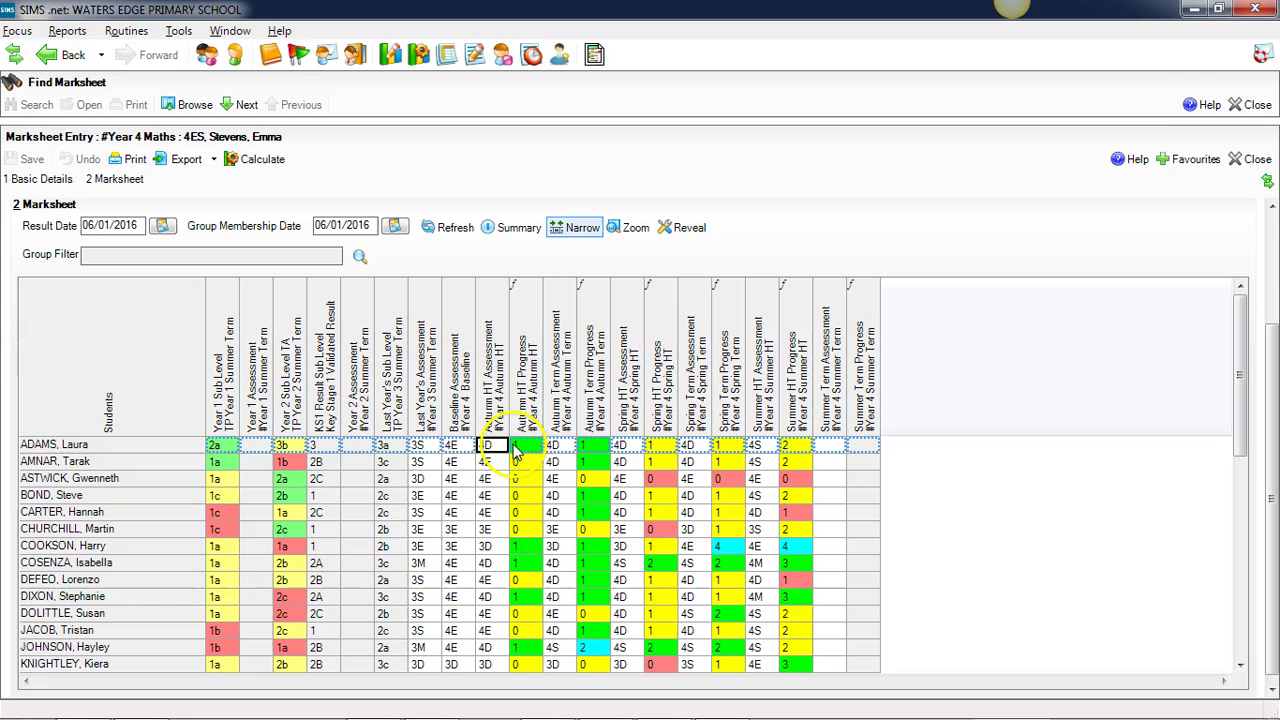
key("Tab")
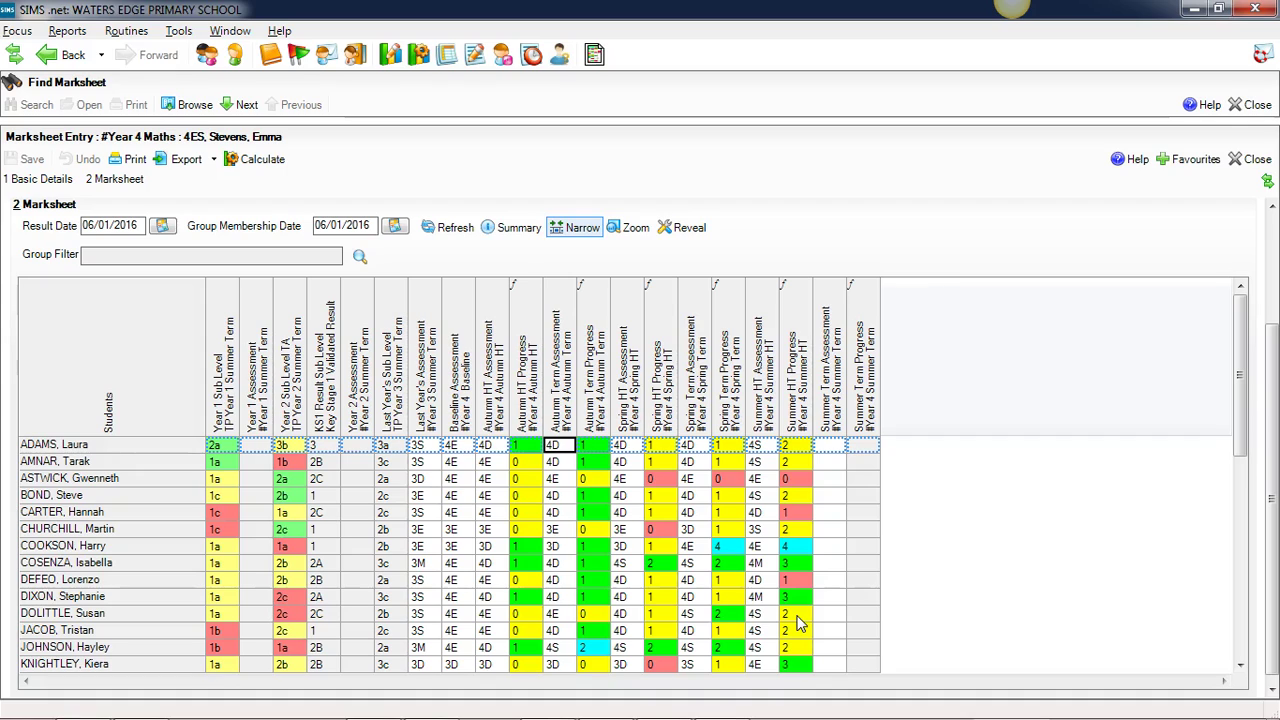
left_click(797, 553)
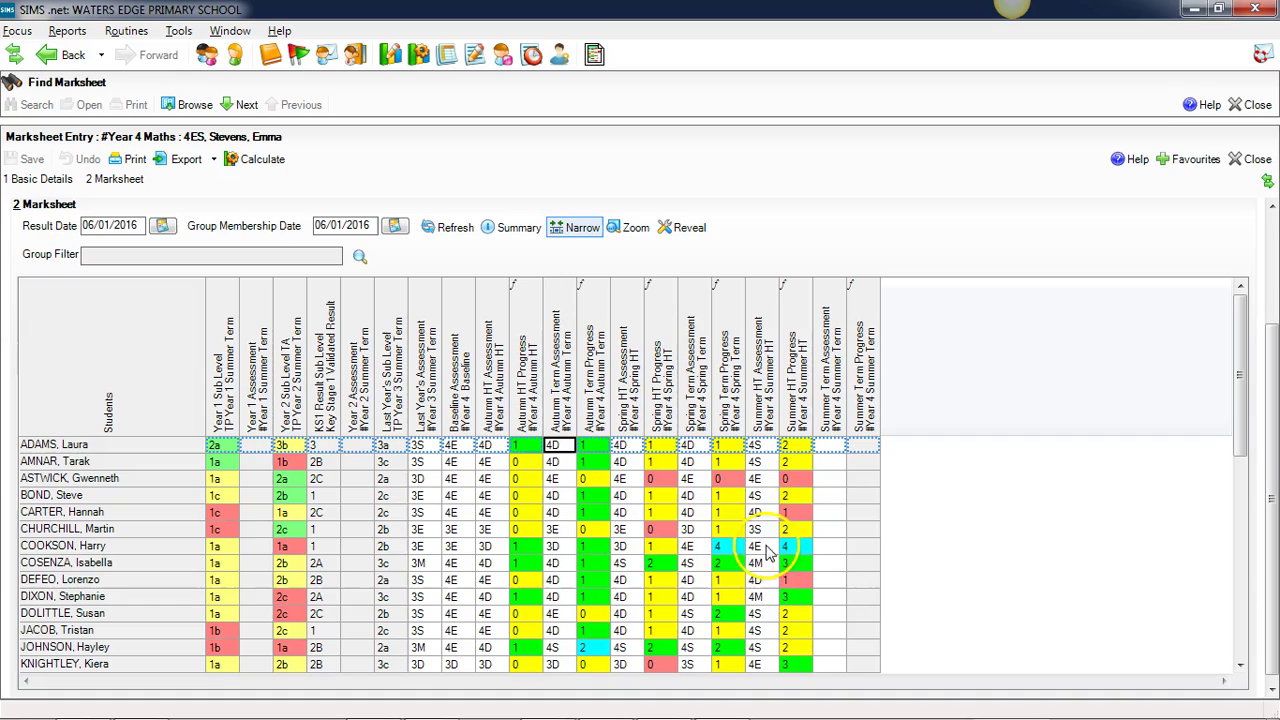
left_click(648, 545)
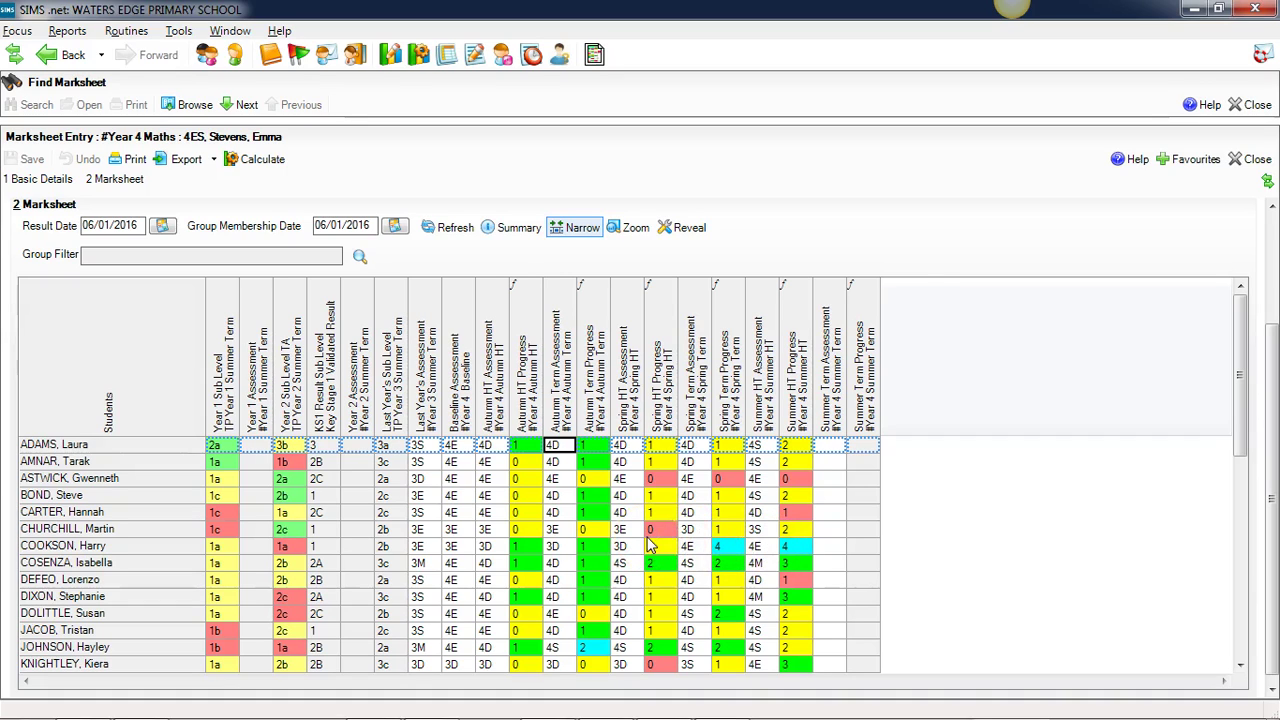
Step: Display summary rows under the marksheet, giving Summer HT Assessment a mean of 35.83
left_click(518, 230)
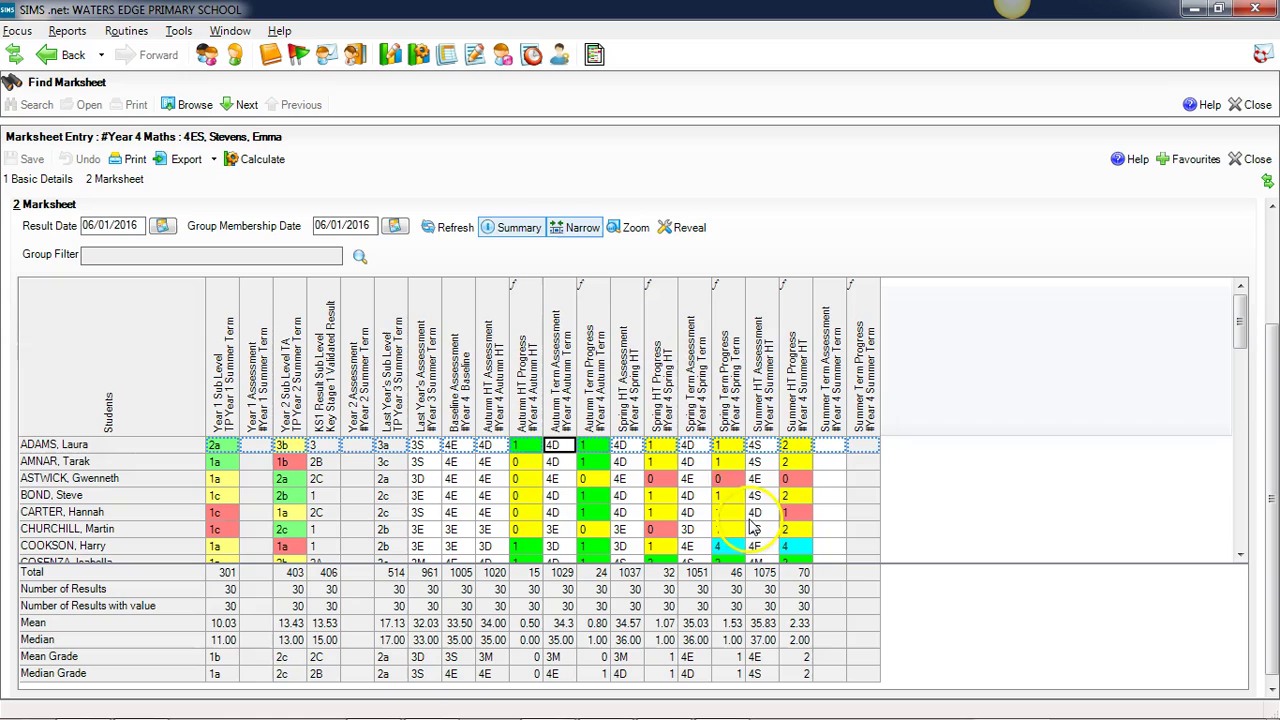
Step: Hide the summary rows and open the Summer HT Assessment grade distribution, where 4S is 46.67%
left_click(494, 224)
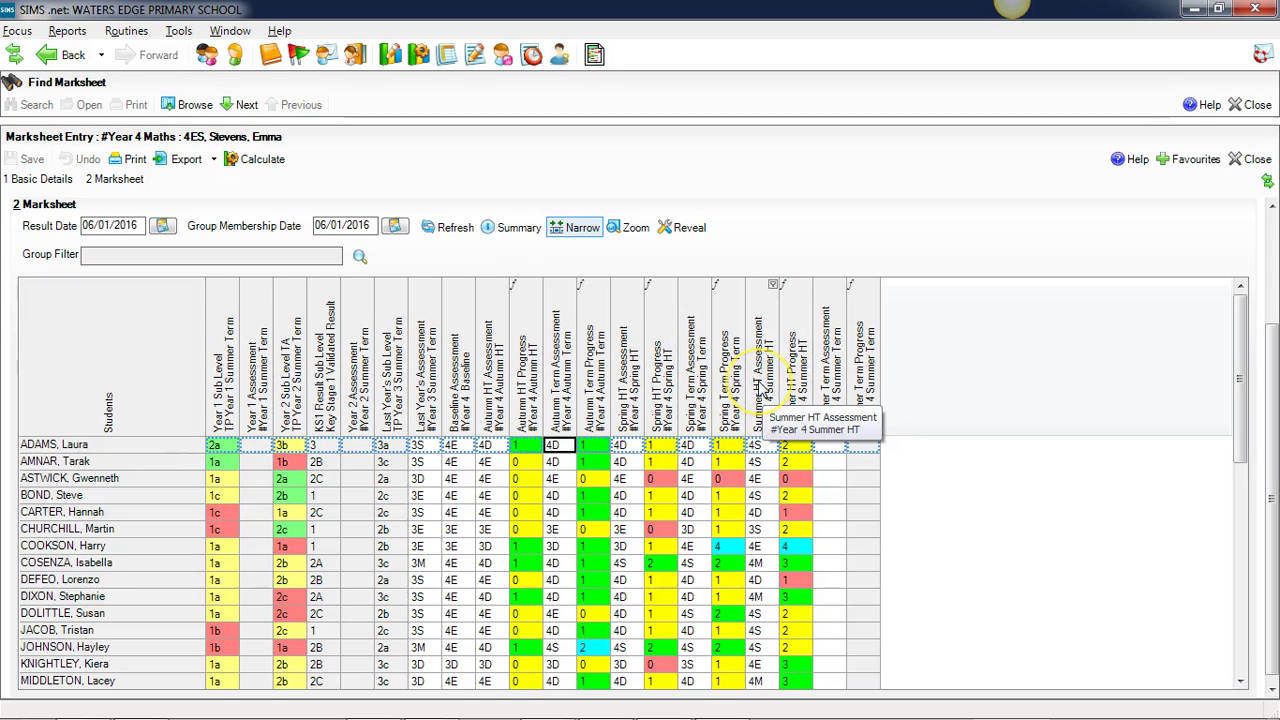
right_click(765, 388)
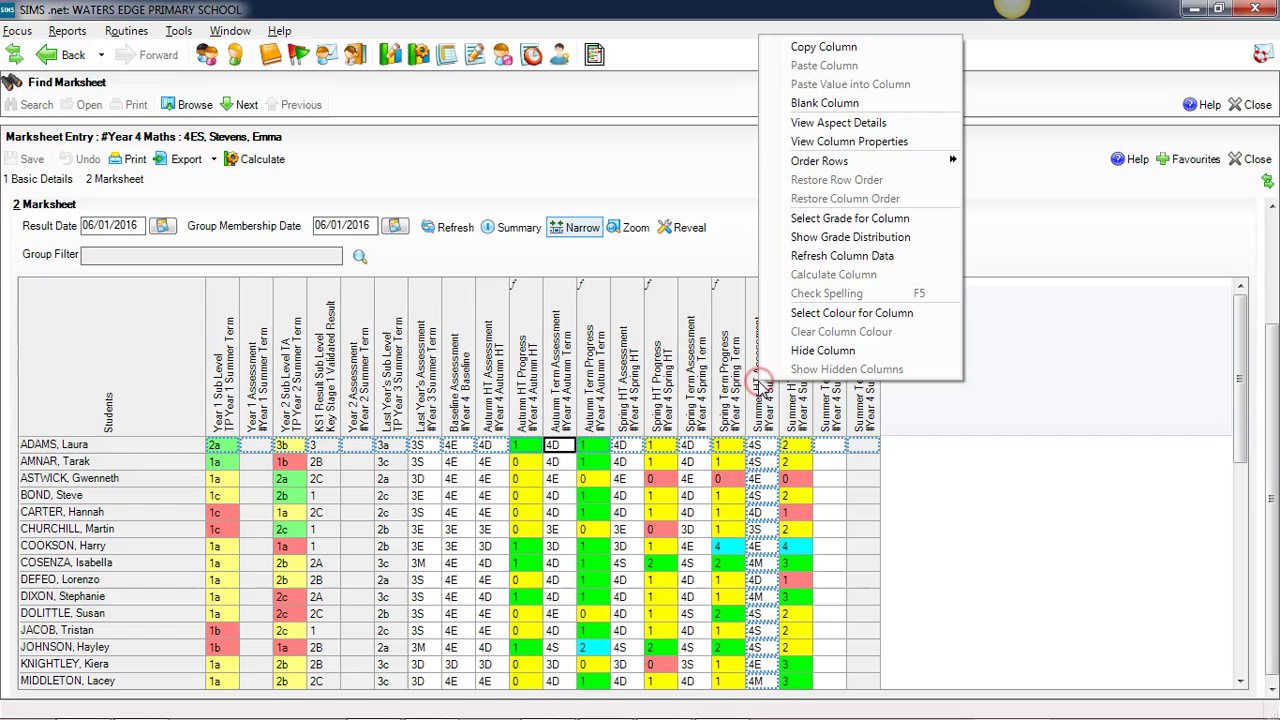
left_click(849, 240)
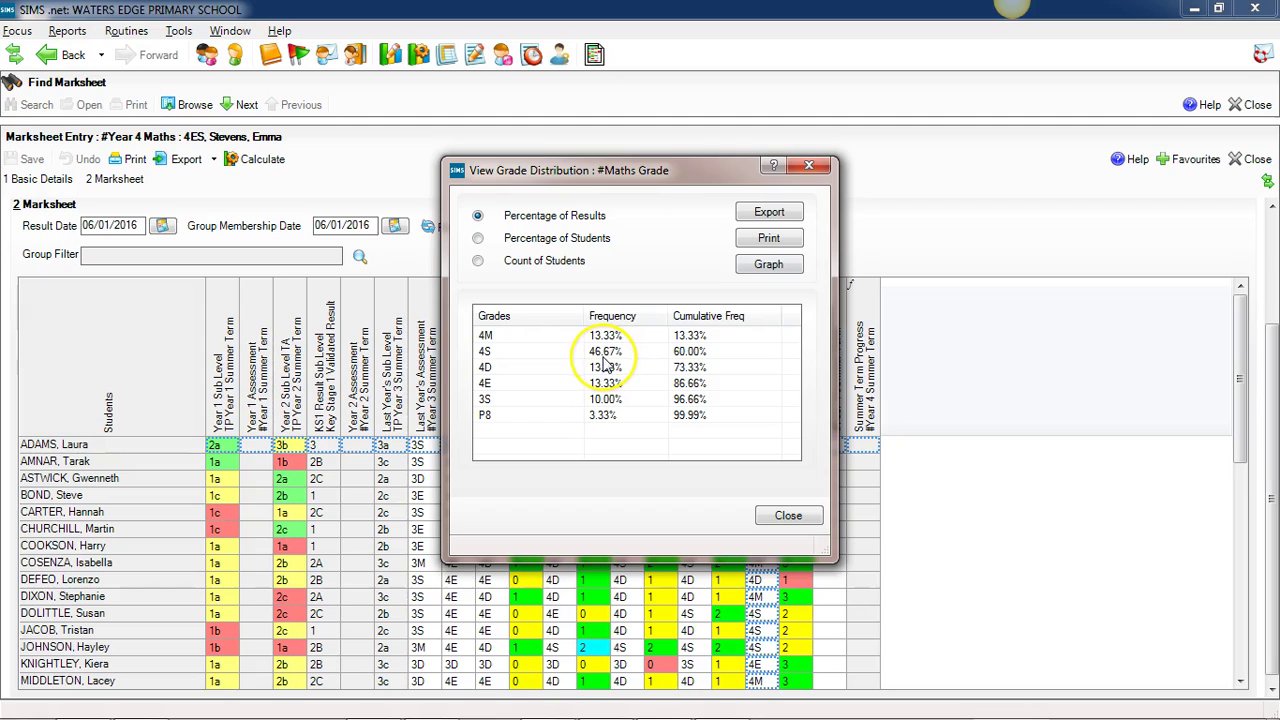
Step: Show the Maths Grade distribution as student counts, 14 of 30 at 4S, and view its bar chart
left_click(601, 354)
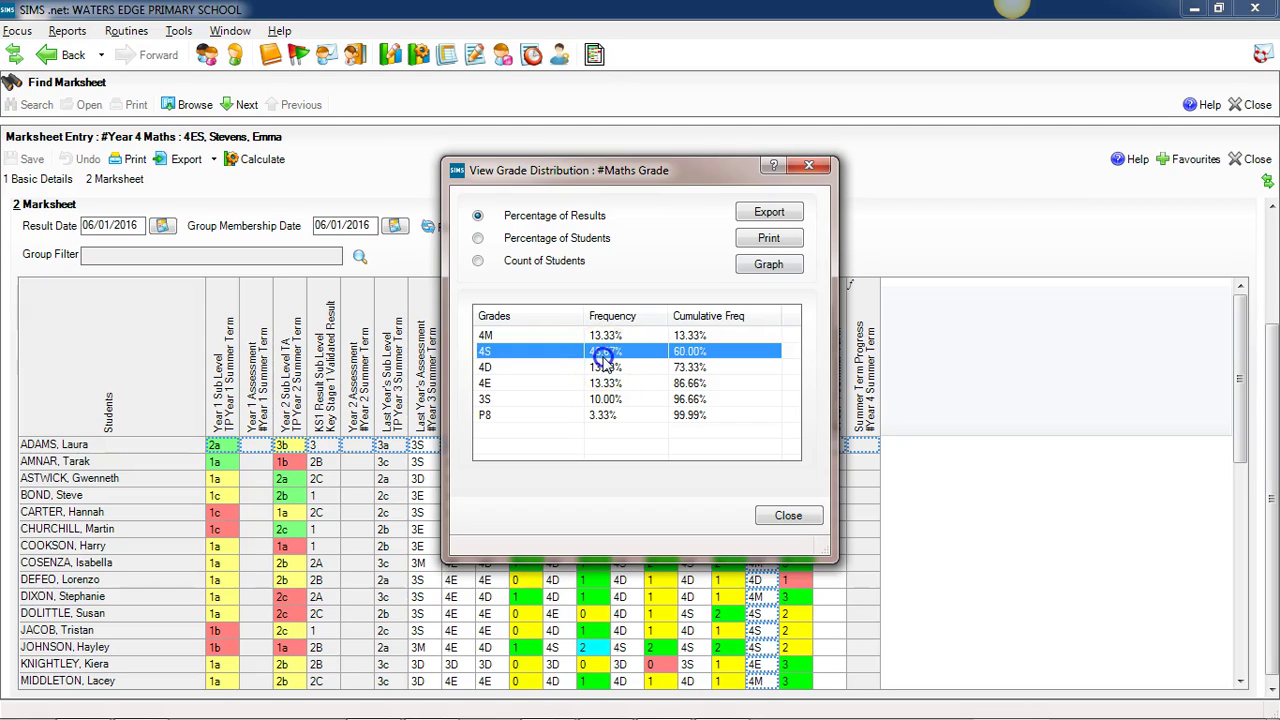
left_click(479, 262)
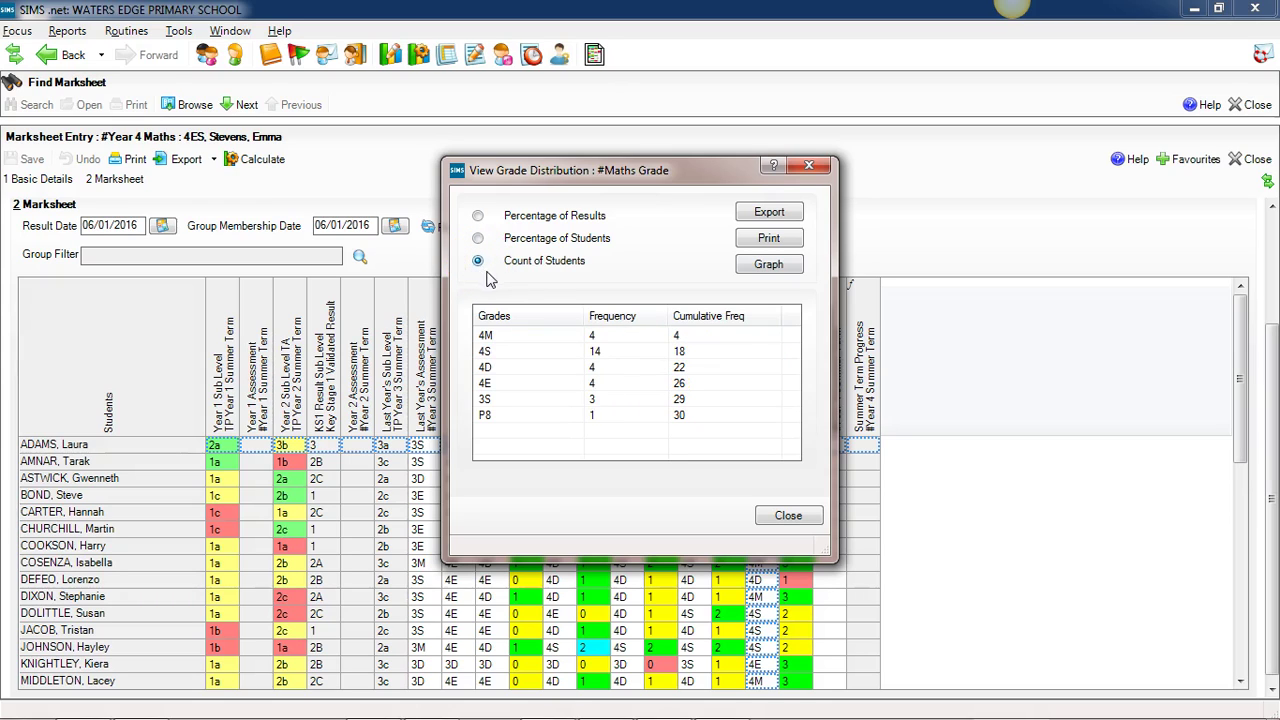
left_click(784, 280)
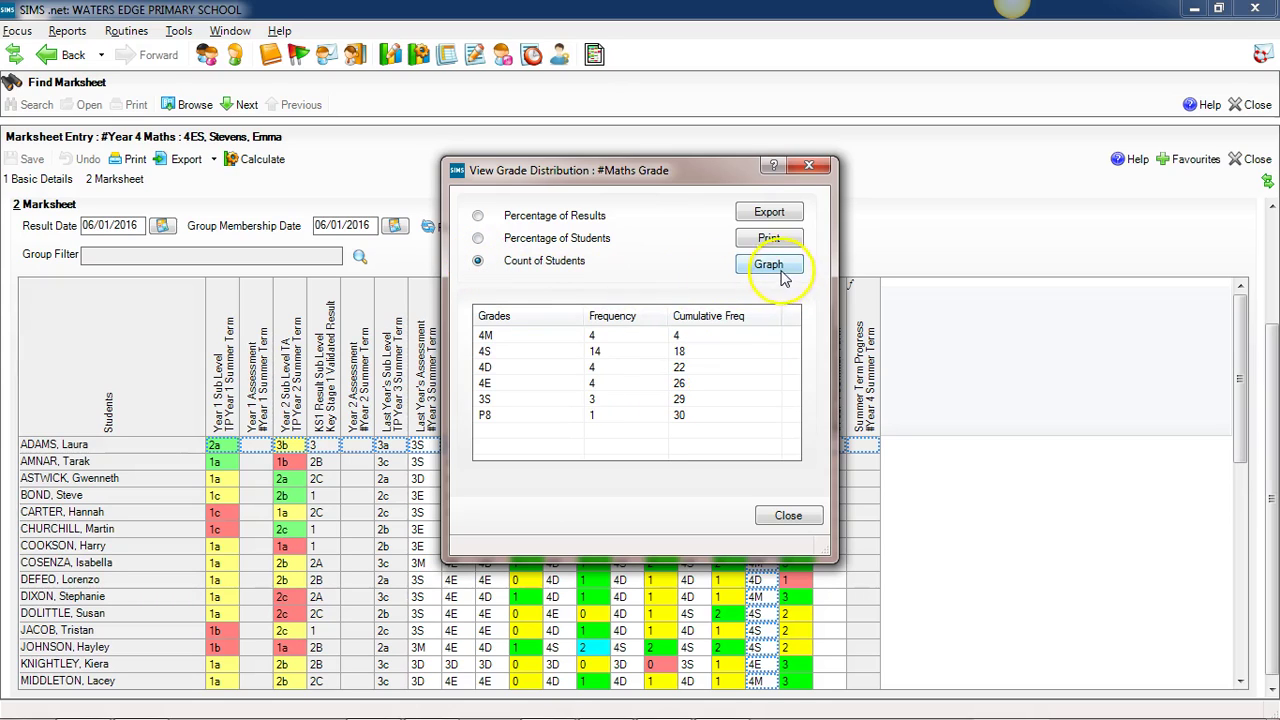
left_click(778, 267)
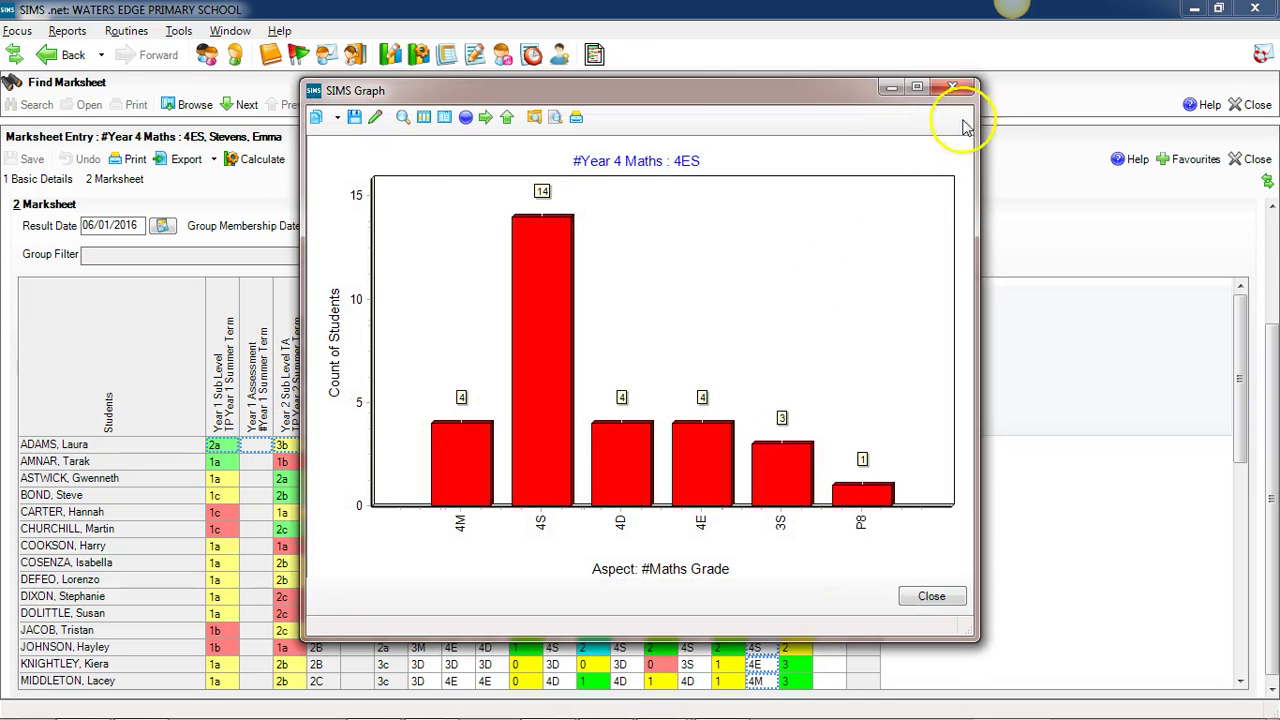
left_click(953, 90)
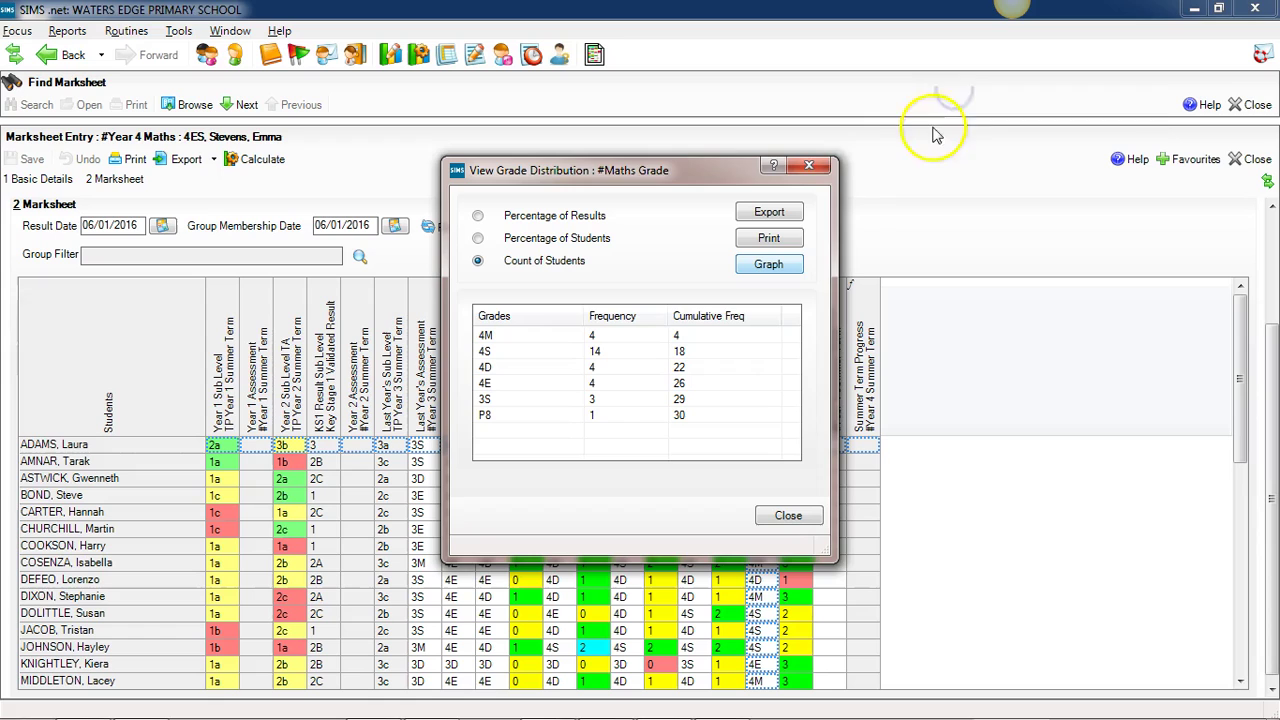
Step: Close the Assessment distribution and open the Summer HT Progress grade distribution
left_click(822, 171)
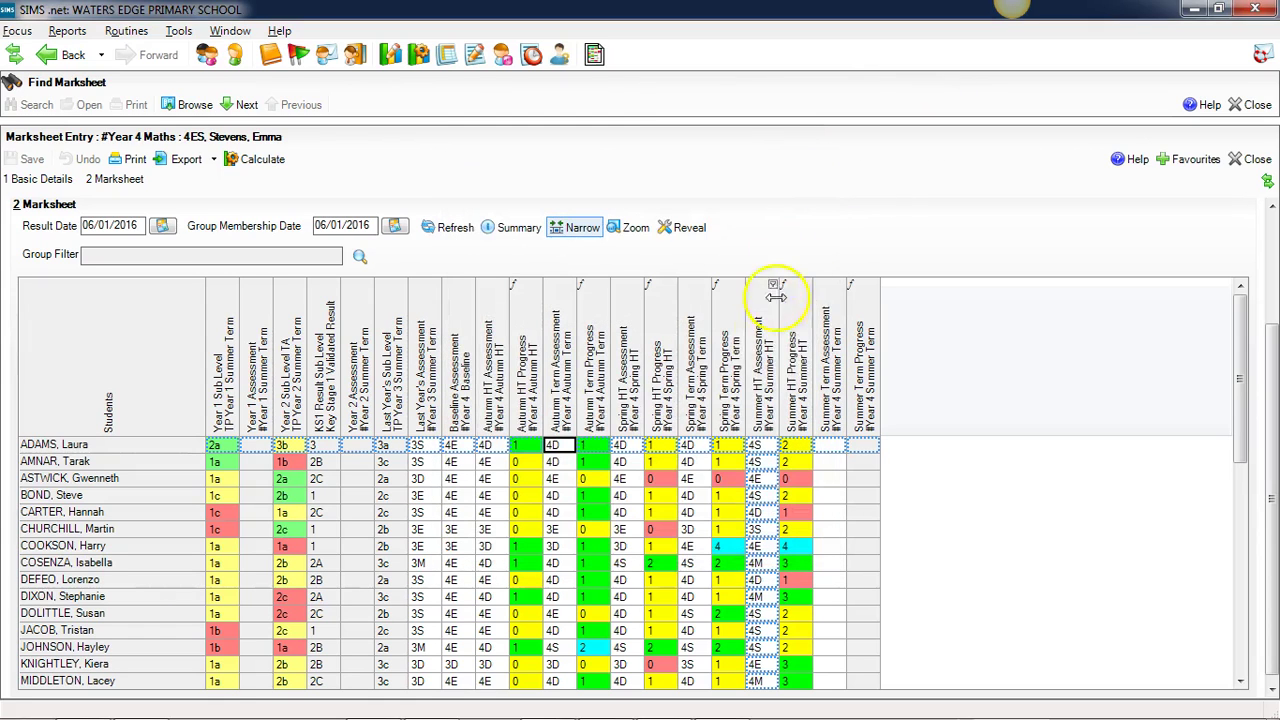
right_click(800, 400)
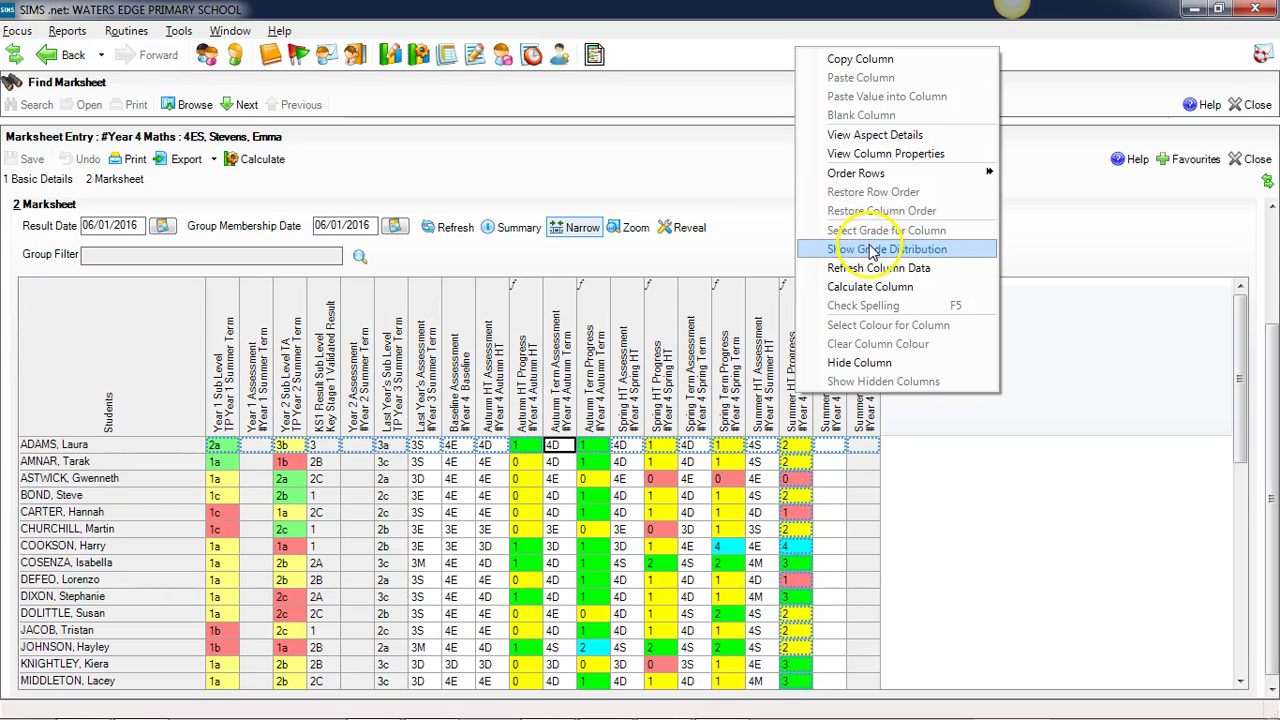
left_click(873, 250)
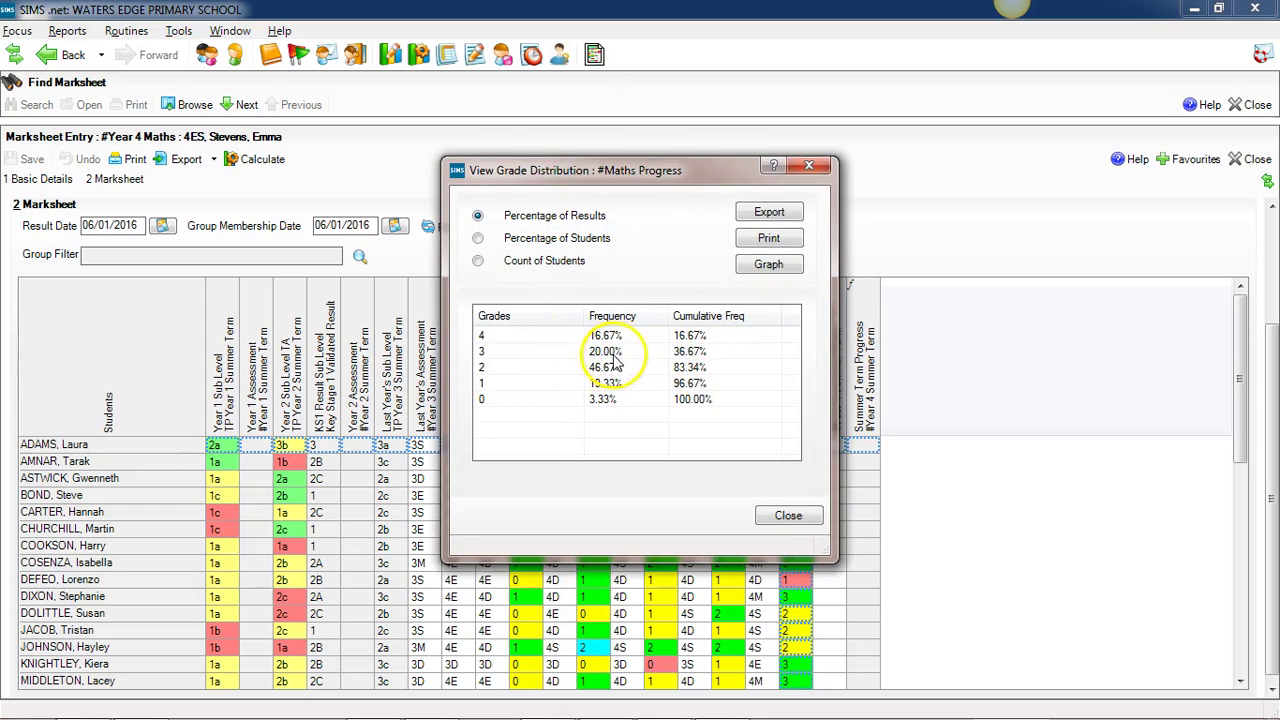
Step: Show the Summer HT Progress distribution as student counts, chart it, then close both windows
left_click(605, 353)
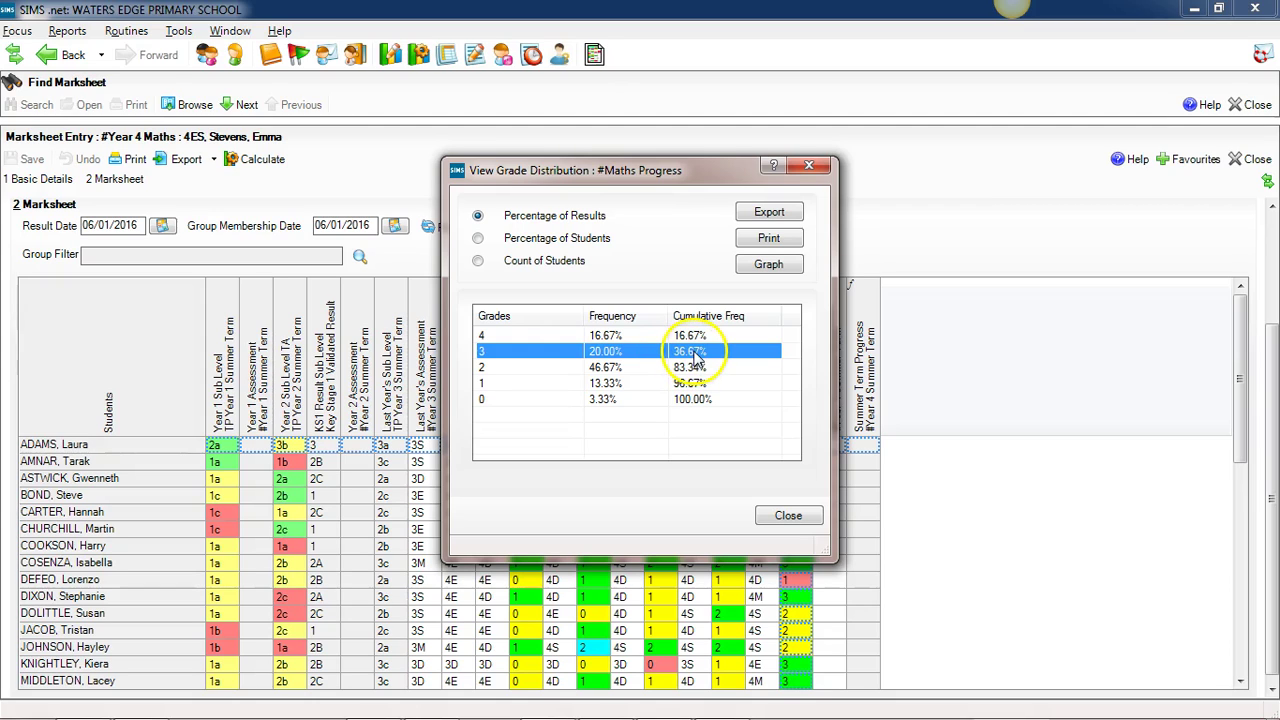
left_click(513, 262)
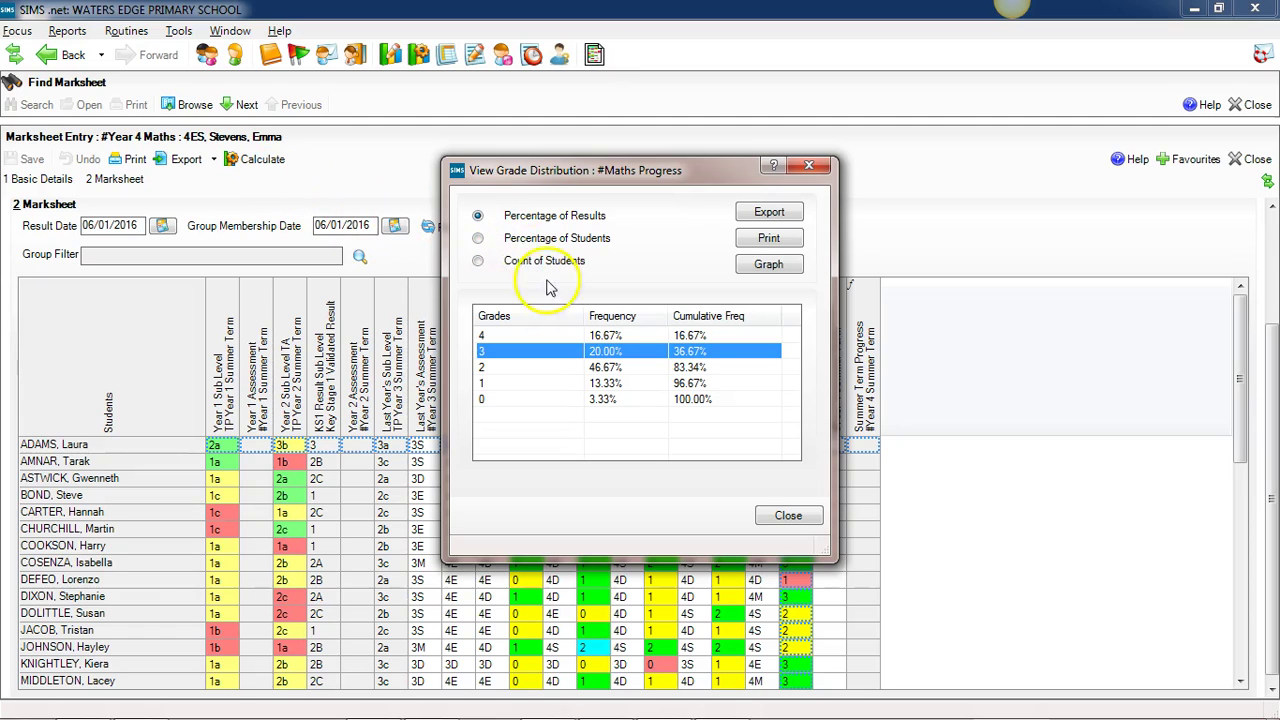
left_click(481, 261)
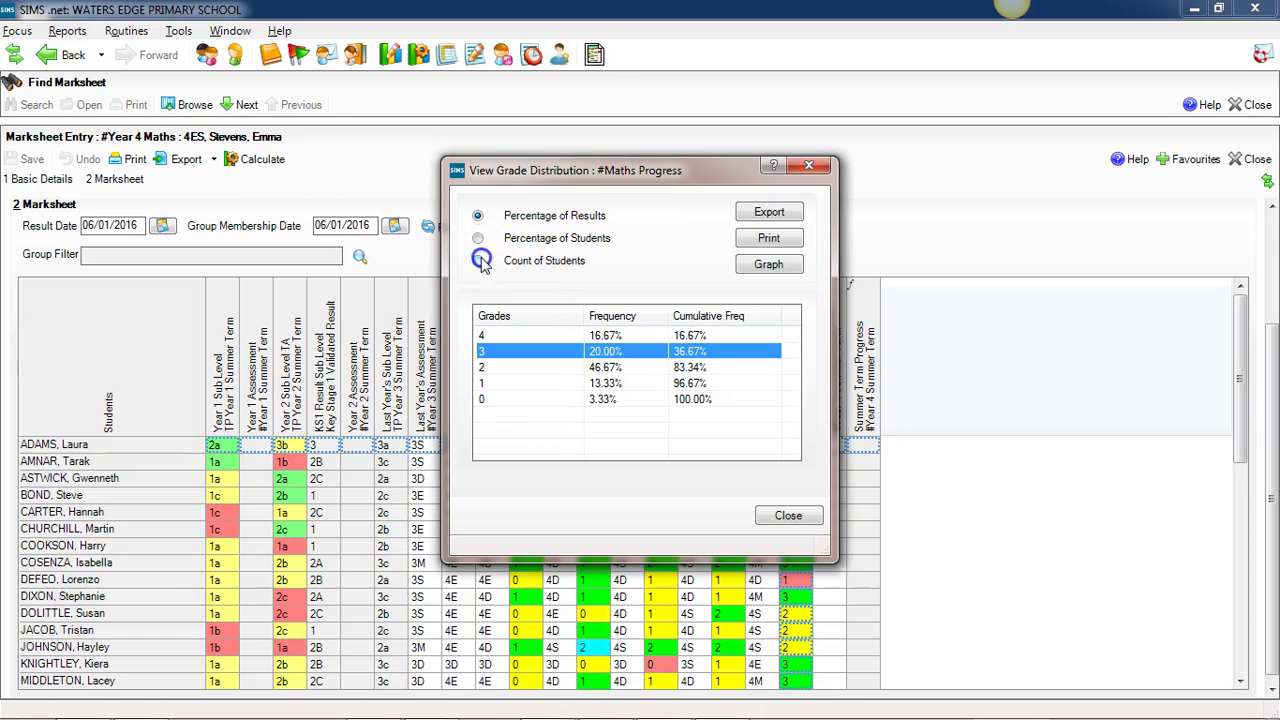
left_click(769, 264)
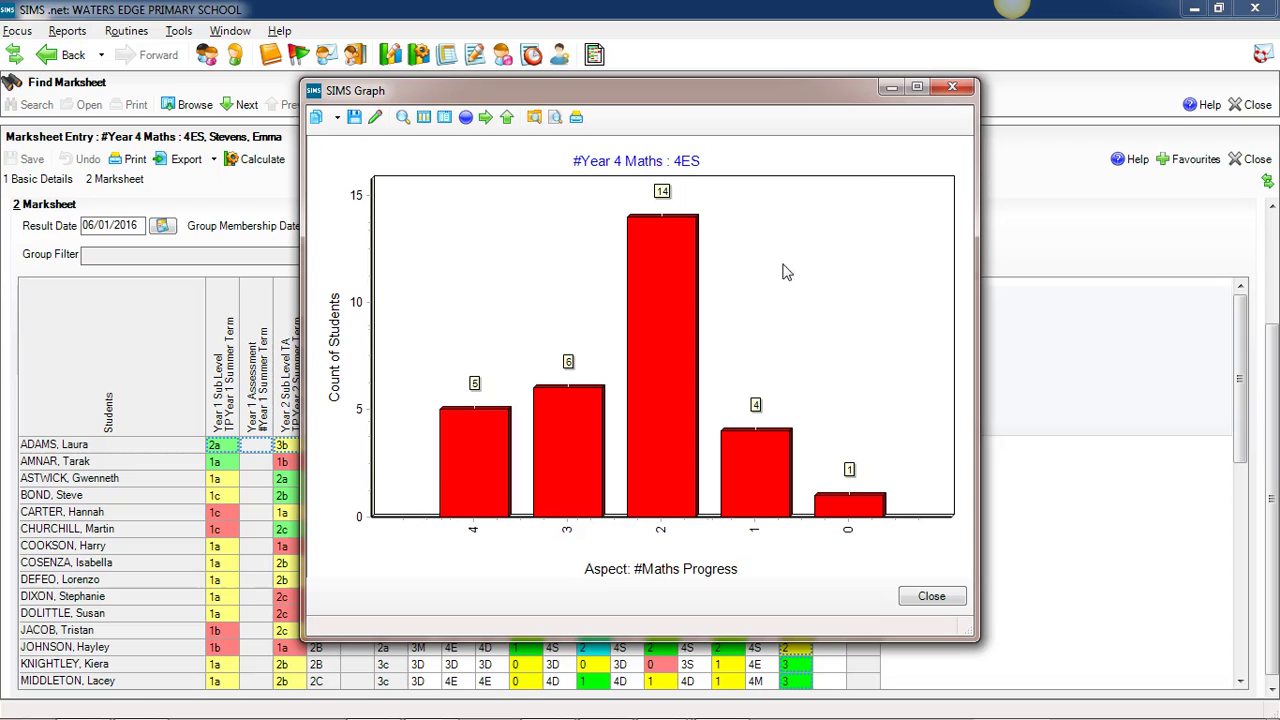
left_click(952, 87)
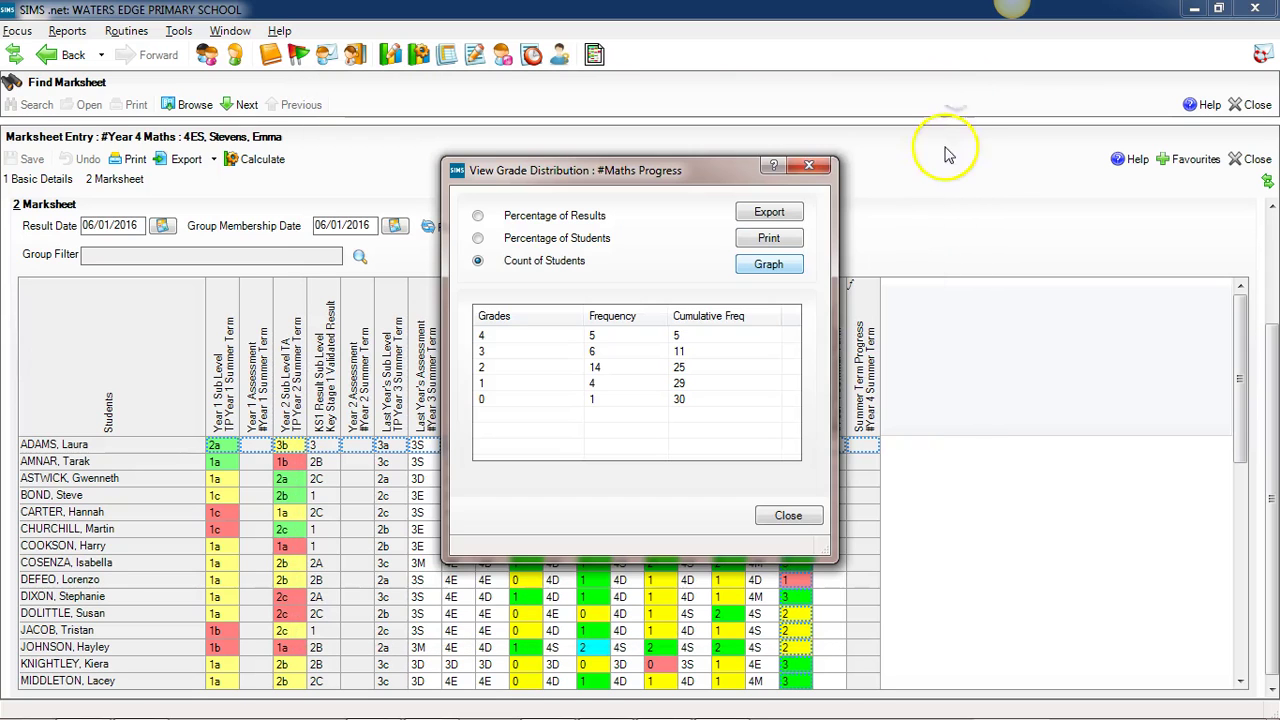
left_click(810, 166)
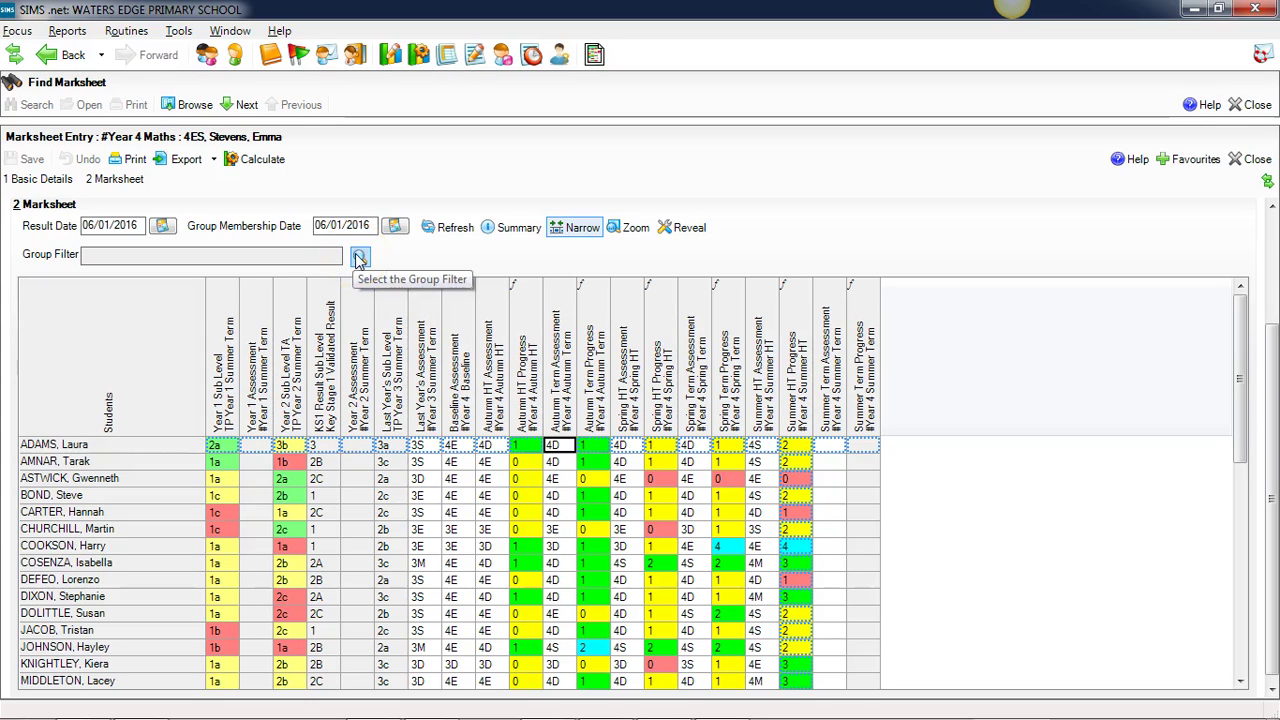
Step: Apply a Gender: Male group filter to the 4ES Year 4 Maths marksheet
left_click(360, 258)
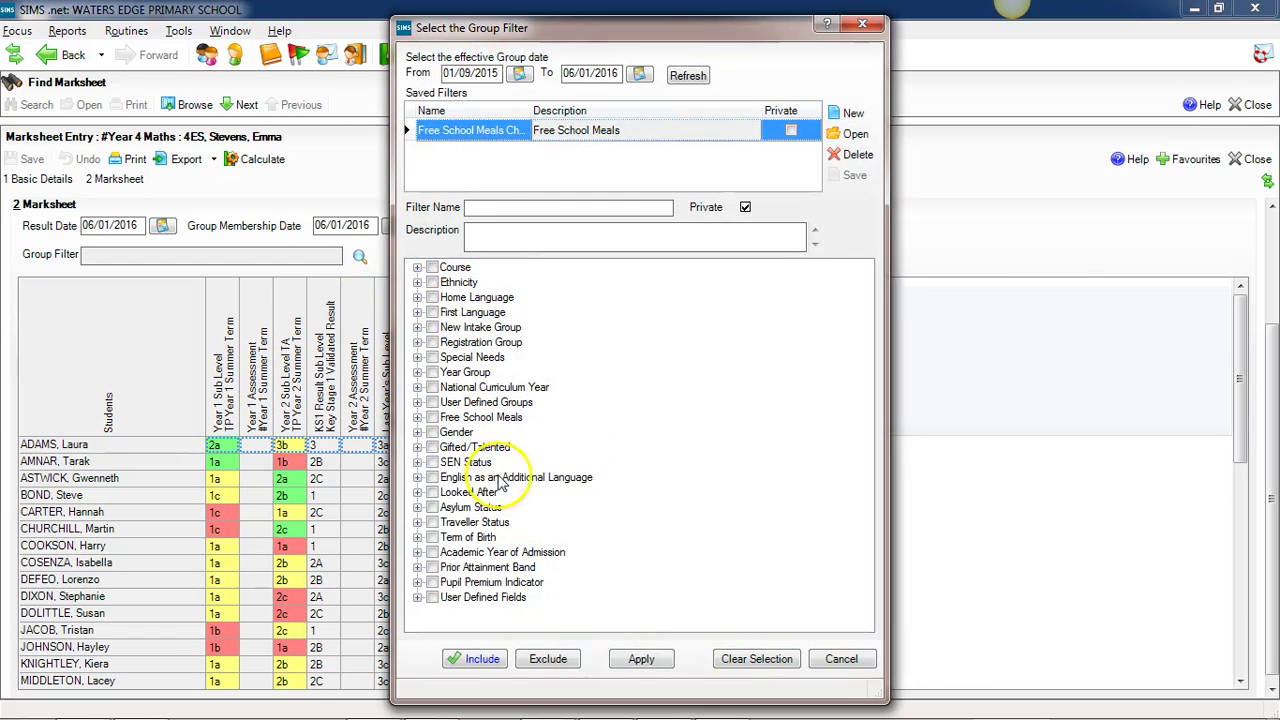
left_click(417, 432)
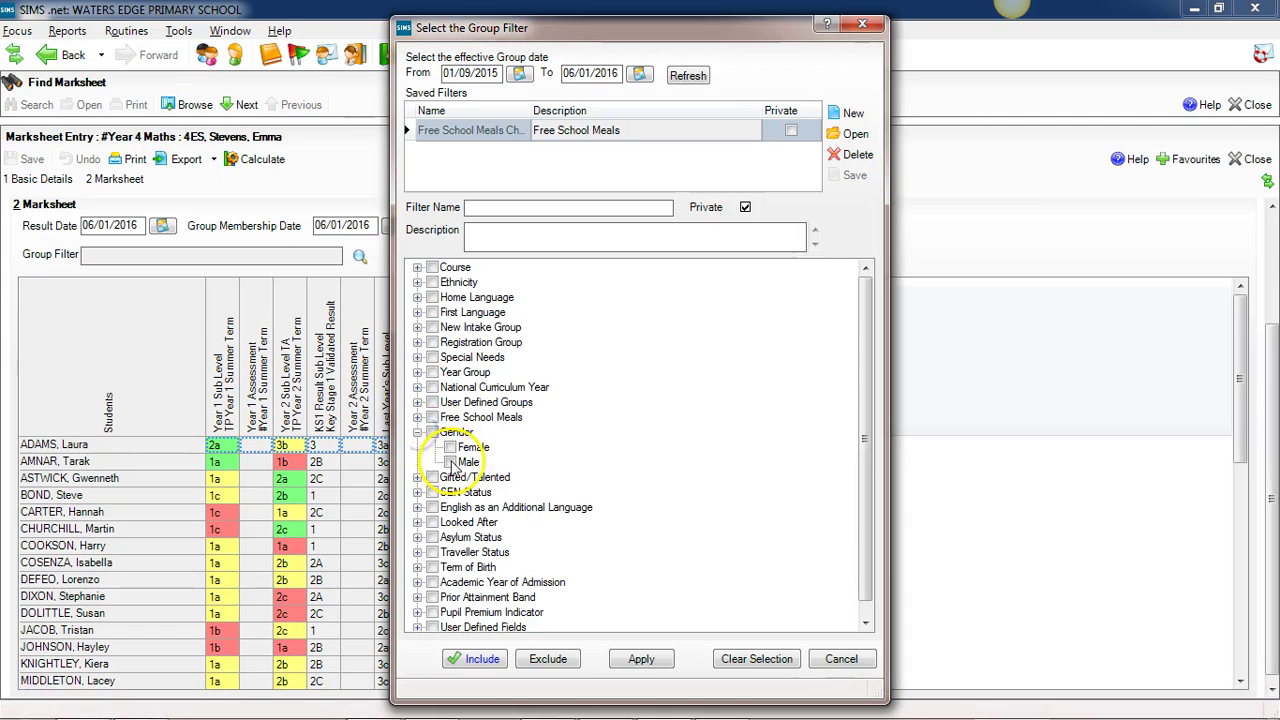
left_click(450, 462)
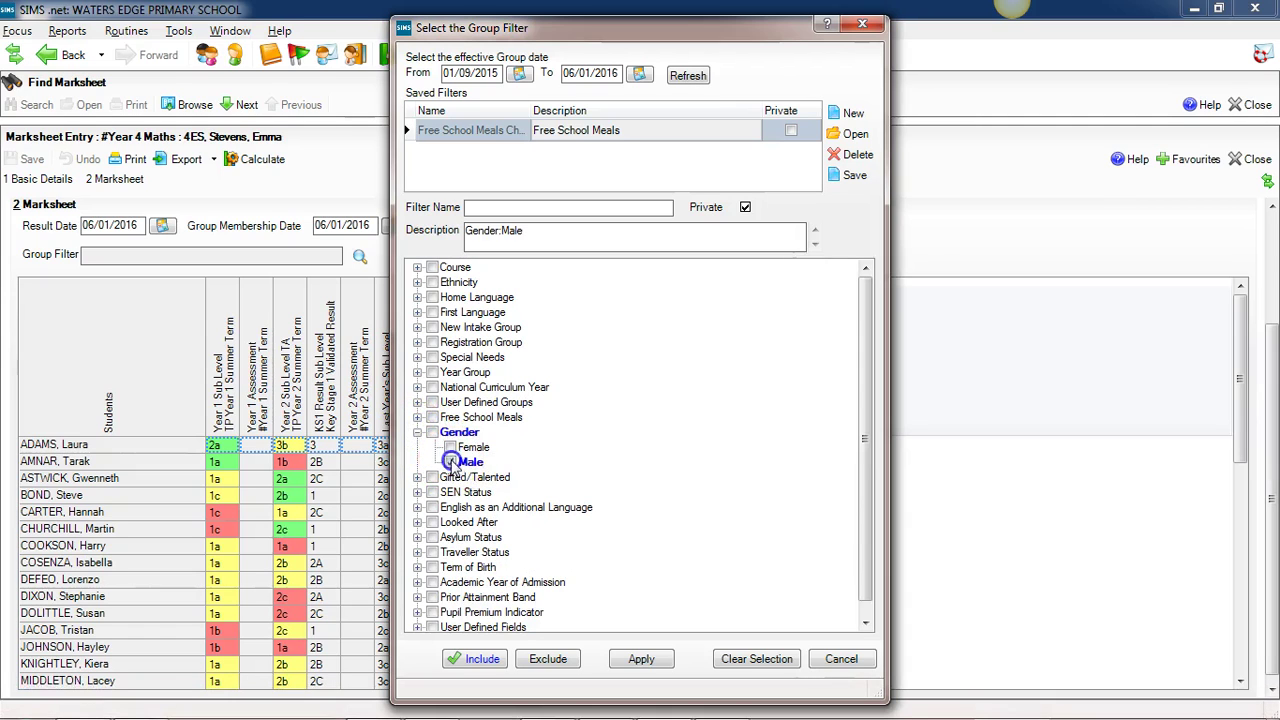
left_click(642, 660)
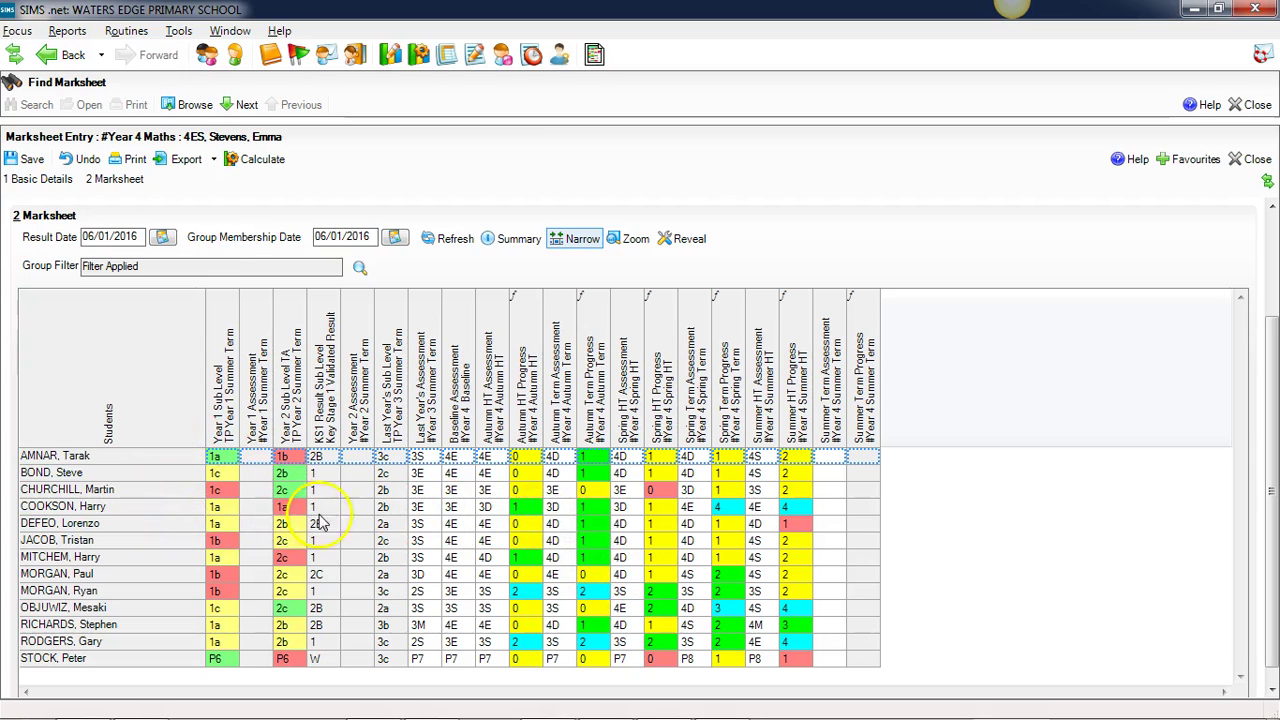
Step: Check the boys' Summer HT Progress grade distribution, then add summary rows showing a 2.38 progress mean
right_click(793, 386)
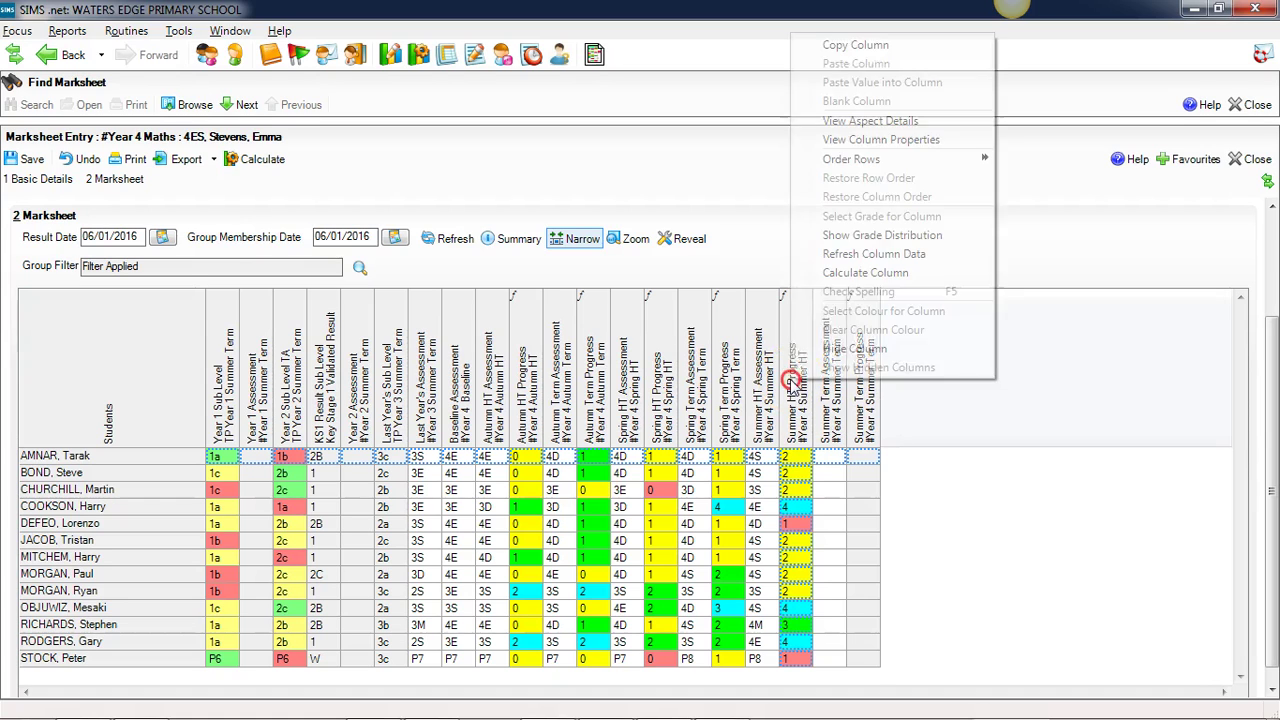
left_click(882, 240)
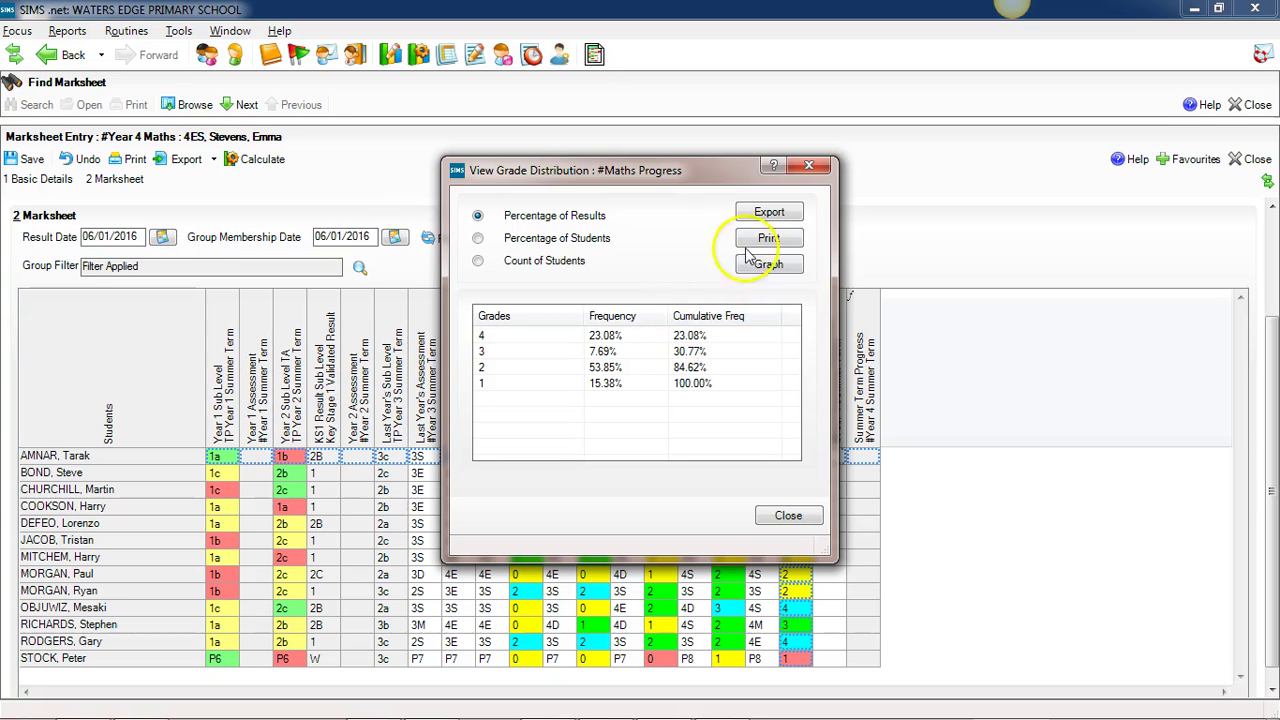
left_click(807, 165)
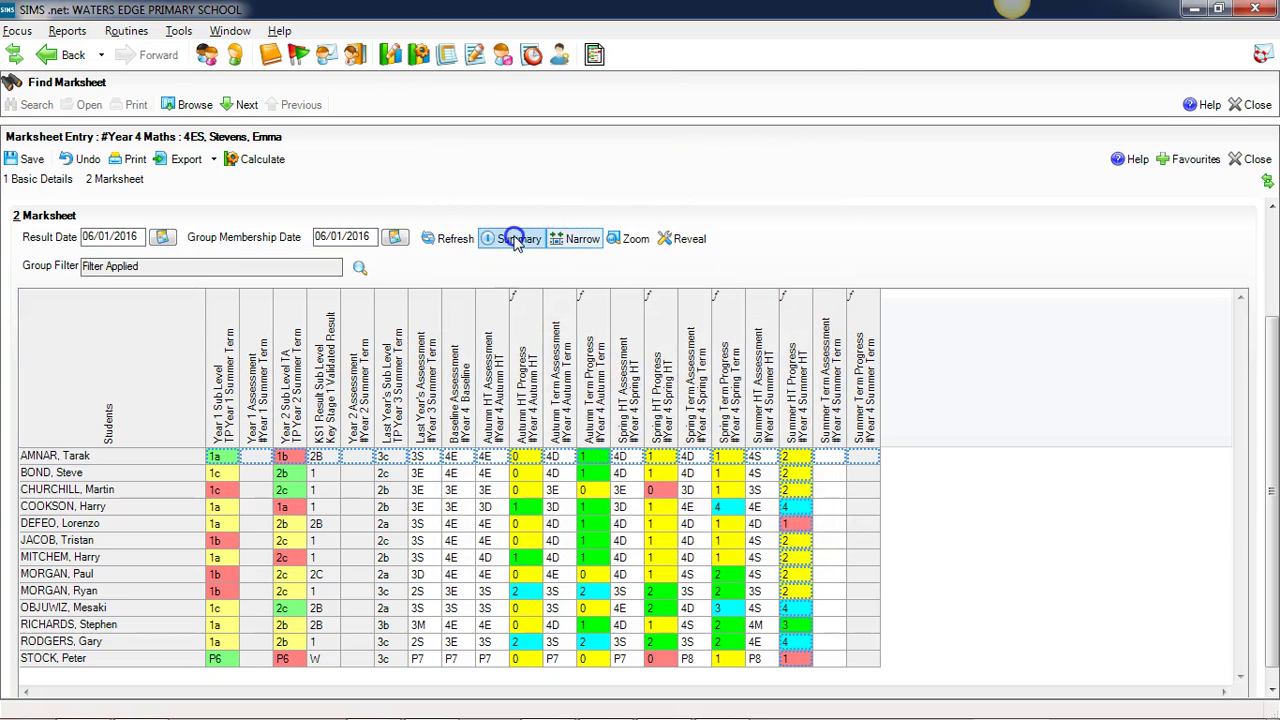
left_click(514, 238)
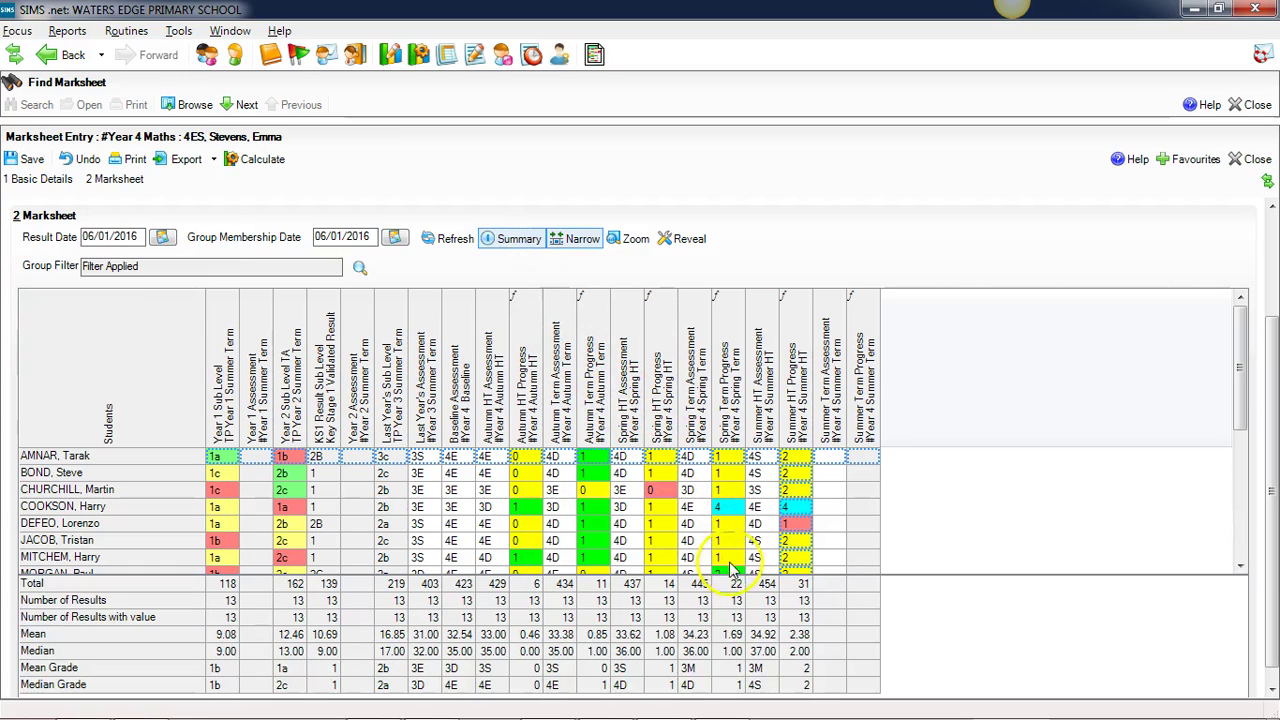